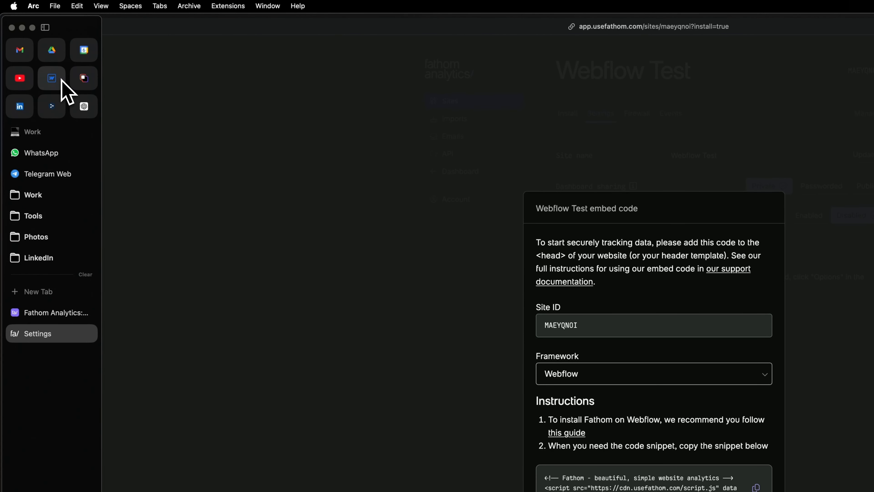
Switch to Webflow and open the site's custom code settings.
{"action": "left_click", "coordinate": [62, 82]}
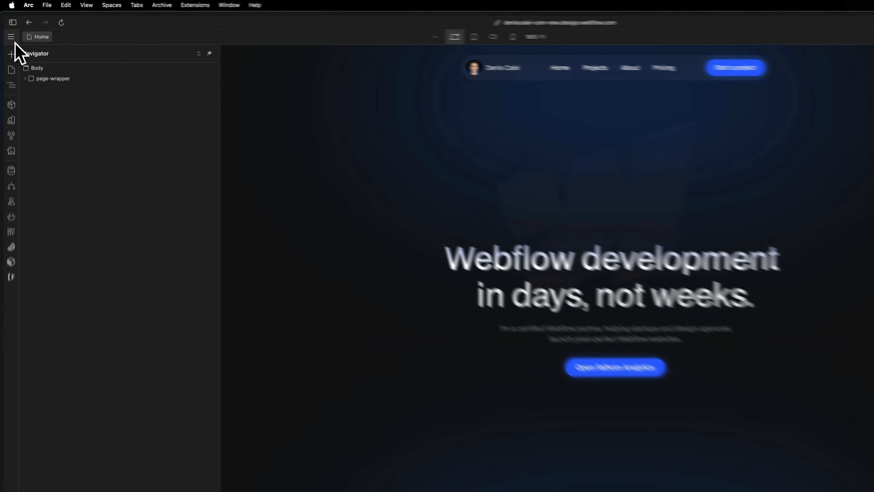
{"action": "left_click", "coordinate": [8, 29]}
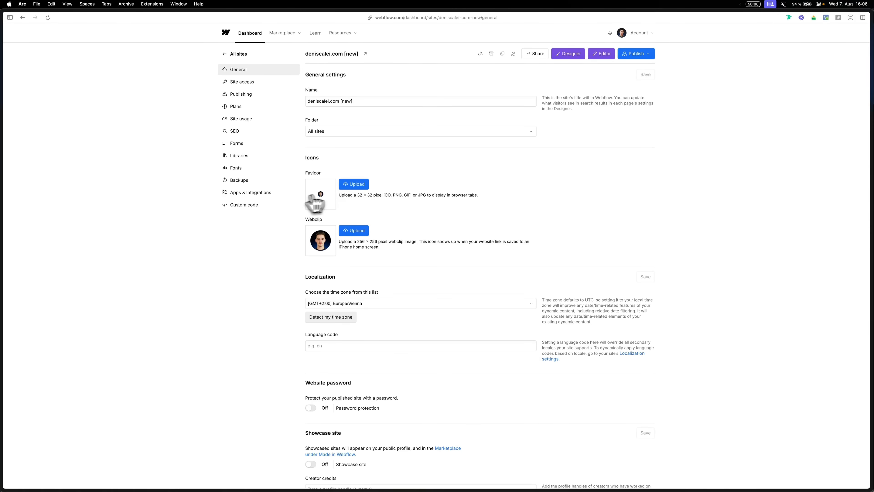
{"action": "left_click", "coordinate": [258, 206]}
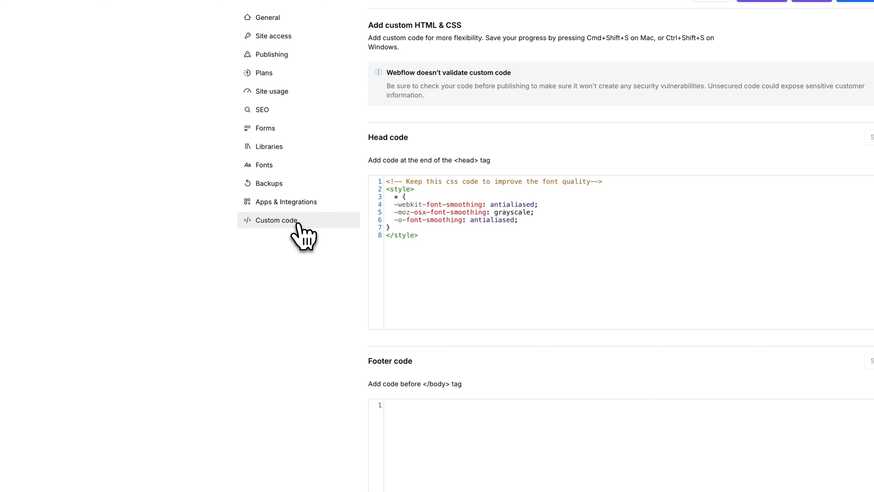
Append the Fathom analytics embed script for this site below the existing style block in the site-wide head code and save it.
{"action": "left_click", "coordinate": [413, 233]}
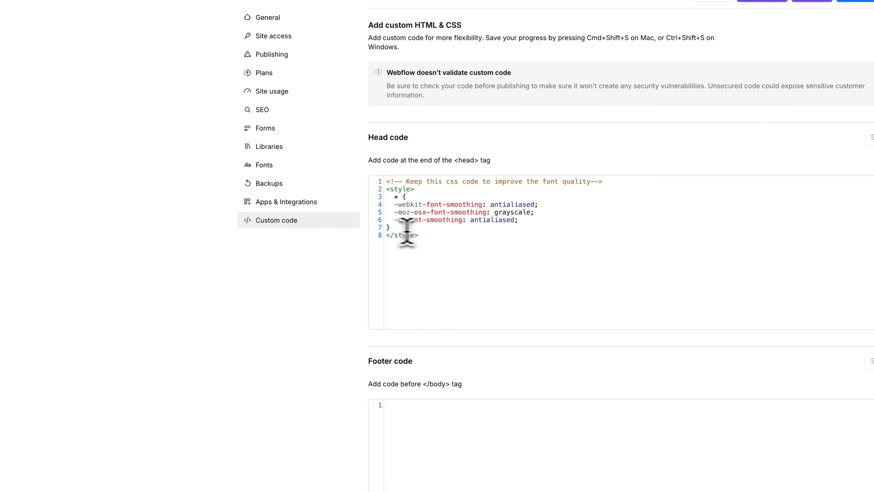
{"action": "key", "text": "Return"}
{"action": "key", "text": "Return"}
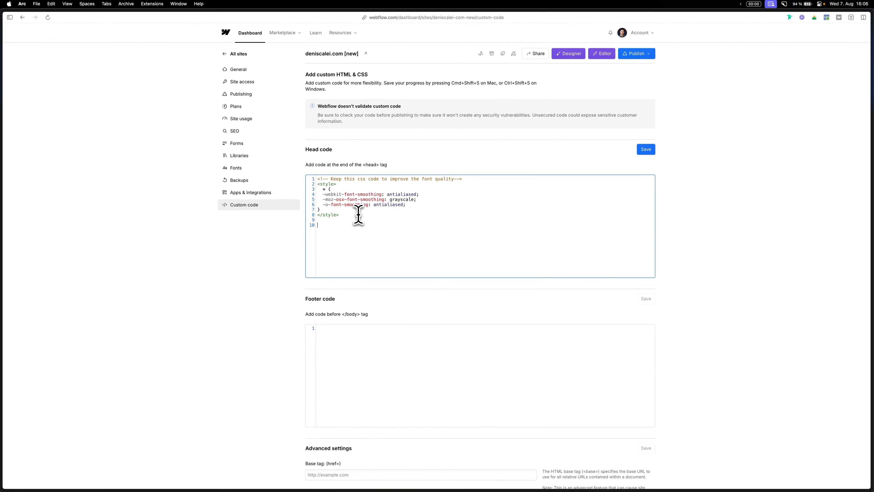
{"action": "type", "text": "<!-- Fathom - beautiful, simple website analytics --> <script src=\"https://cdn.usefathom.com/script.js\" data-site=\"MAEYQNOI\" defer></script> <!-- / Fathom -->"}
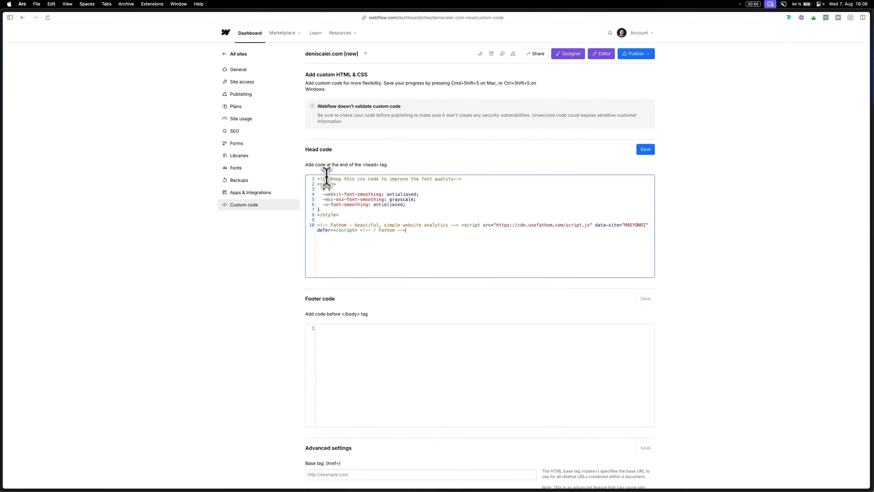
{"action": "left_click", "coordinate": [646, 149]}
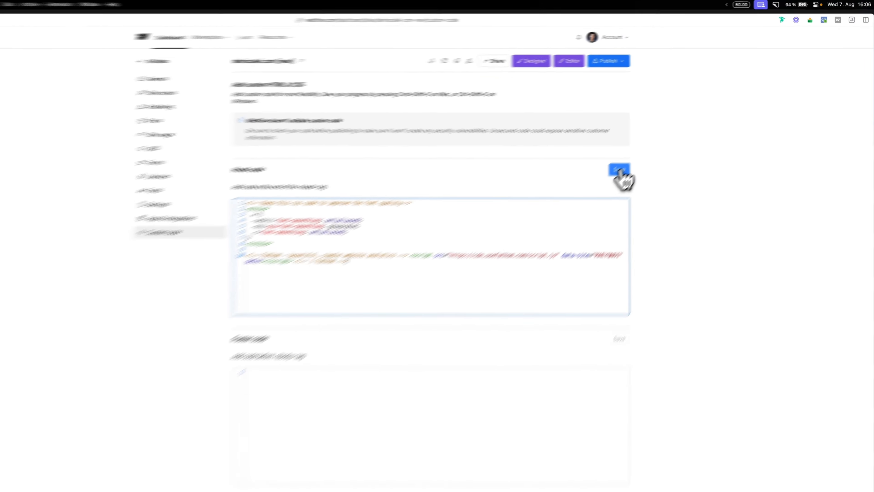
Publish the site to its webflow.io staging domain.
{"action": "left_click", "coordinate": [638, 57]}
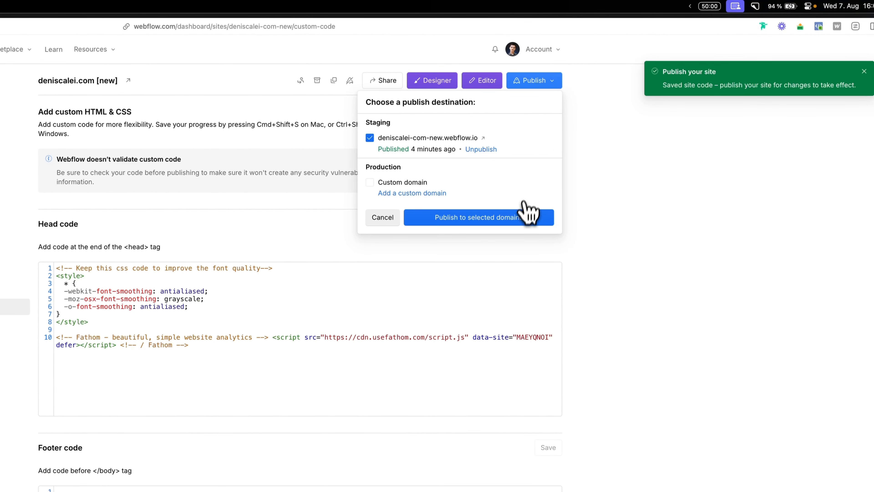
{"action": "left_click", "coordinate": [527, 214]}
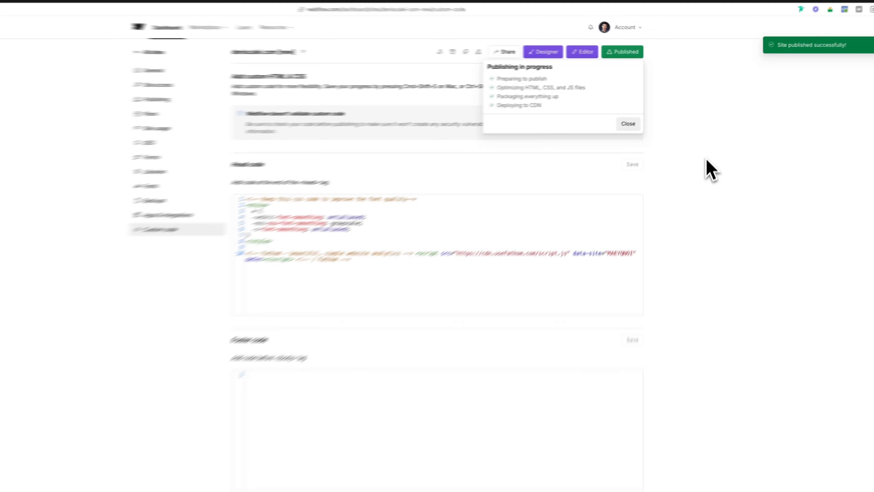
{"action": "left_click", "coordinate": [706, 159]}
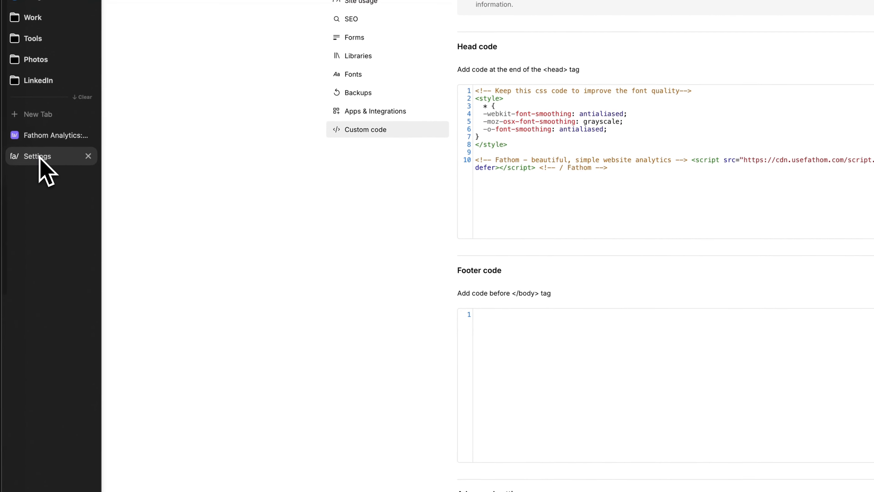
Start verifying the site code in Fathom, and load the published staging site from Webflow to register a page view.
{"action": "left_click", "coordinate": [35, 157]}
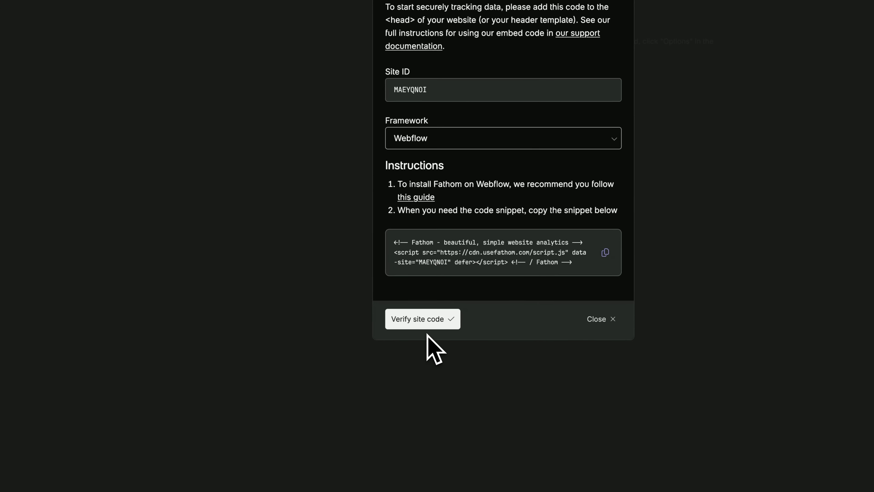
{"action": "left_click", "coordinate": [437, 327]}
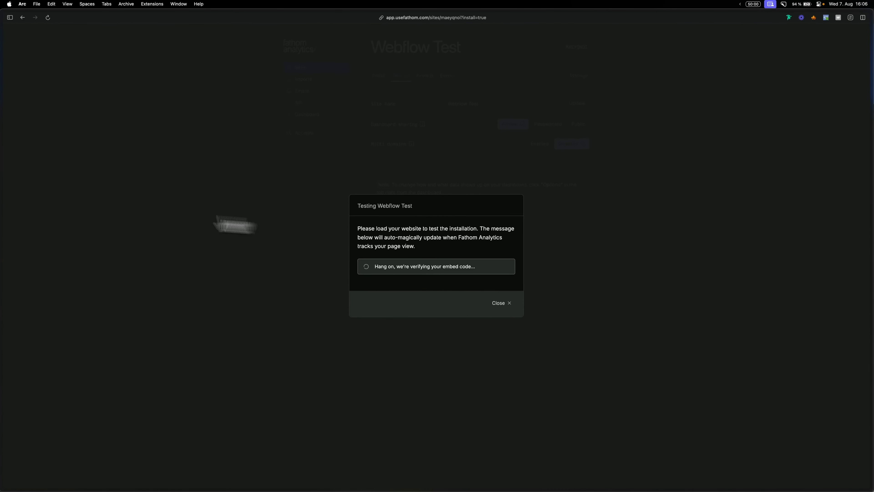
{"action": "left_click", "coordinate": [35, 55]}
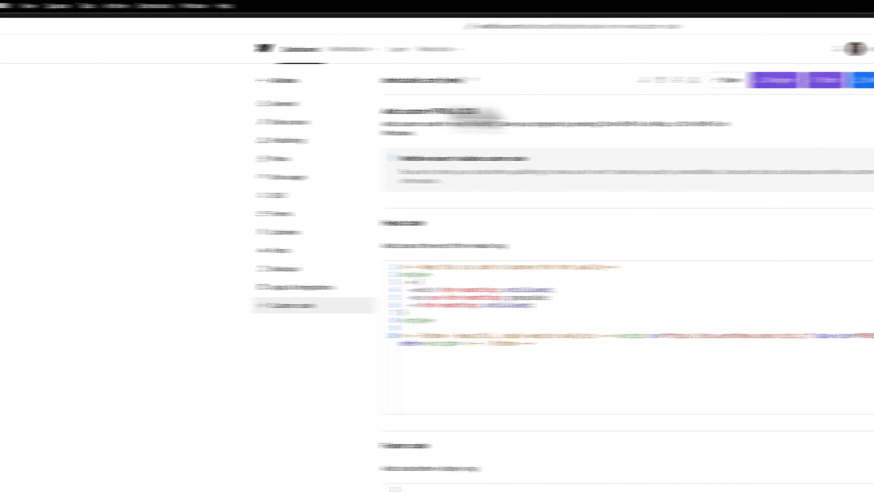
{"action": "left_click", "coordinate": [860, 80]}
{"action": "left_click", "coordinate": [589, 139]}
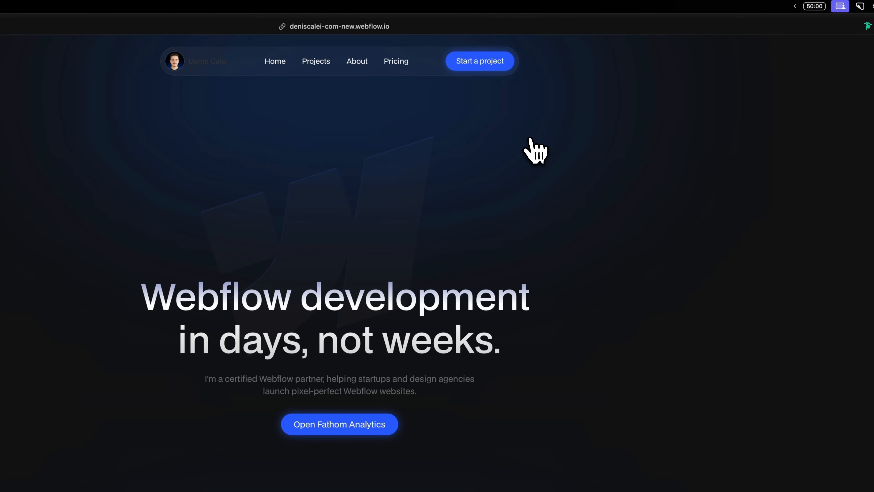
Return to the Fathom verification and go to the Webflow Test dashboard.
{"action": "mouse_move", "coordinate": [4, 222]}
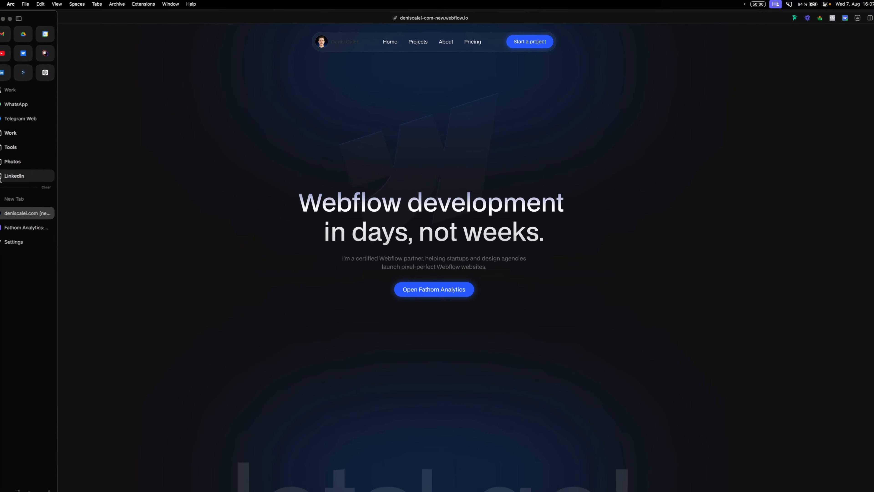
{"action": "left_click", "coordinate": [36, 236]}
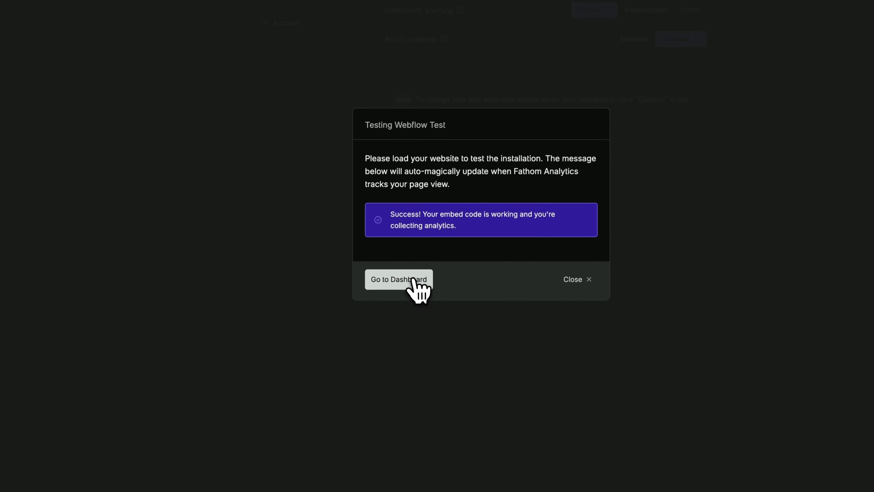
{"action": "left_click", "coordinate": [380, 306]}
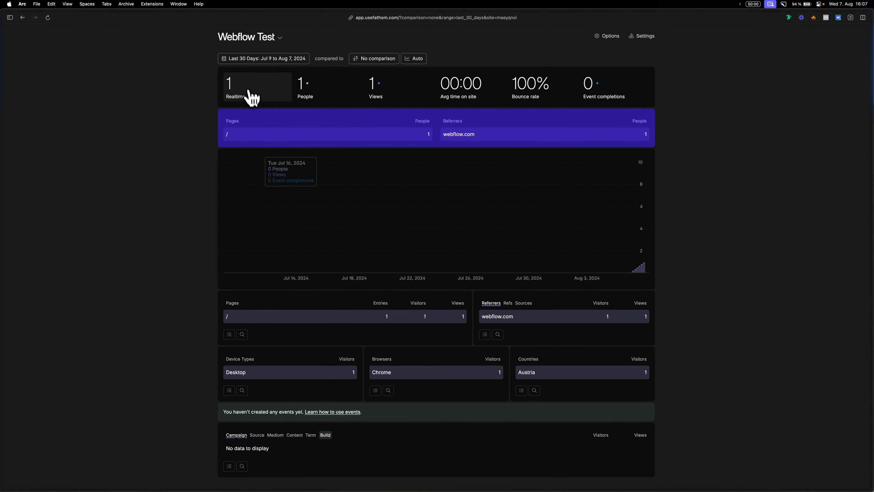
Switch to the integration guide in Notion, review its event setup section and copy the script for tracking link clicks.
{"action": "mouse_move", "coordinate": [3, 135]}
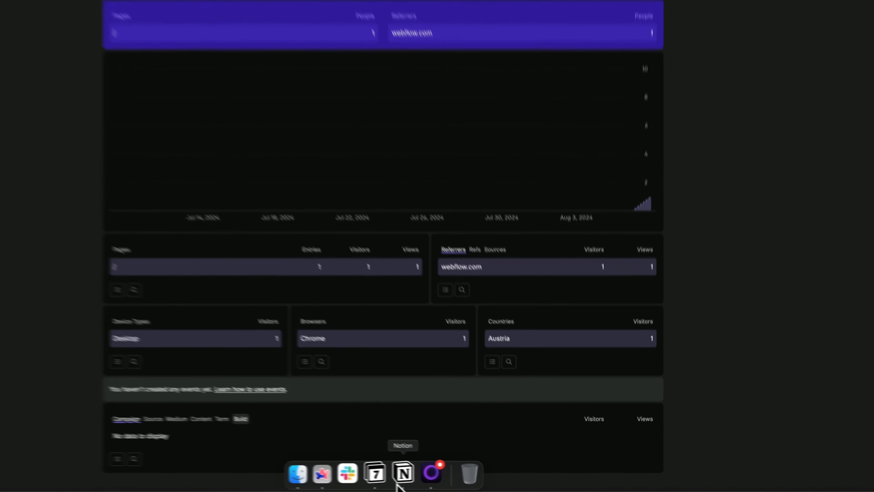
{"action": "left_click", "coordinate": [447, 484]}
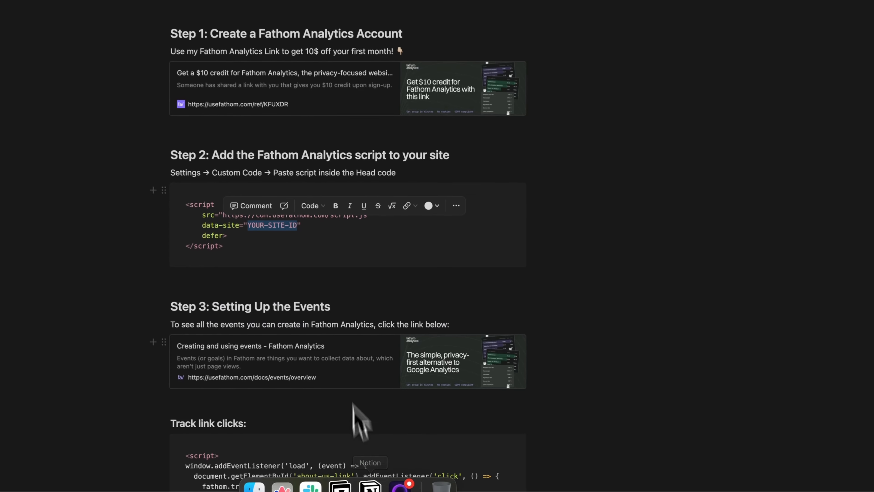
{"action": "scroll", "coordinate": [336, 320], "scroll_direction": "down", "scroll_amount": 5}
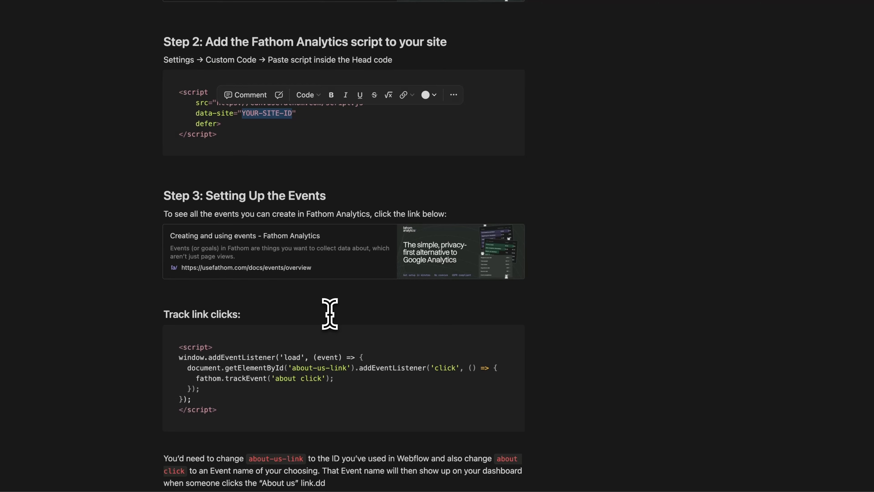
{"action": "scroll", "coordinate": [620, 239], "scroll_direction": "down", "scroll_amount": 2}
{"action": "left_click", "coordinate": [620, 239]}
{"action": "scroll", "coordinate": [625, 228], "scroll_direction": "down", "scroll_amount": 5}
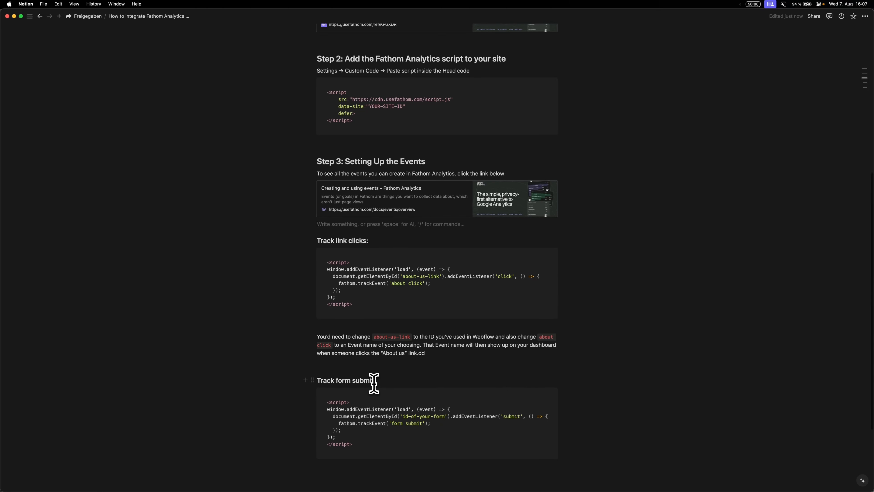
{"action": "scroll", "coordinate": [374, 382], "scroll_direction": "down", "scroll_amount": 2}
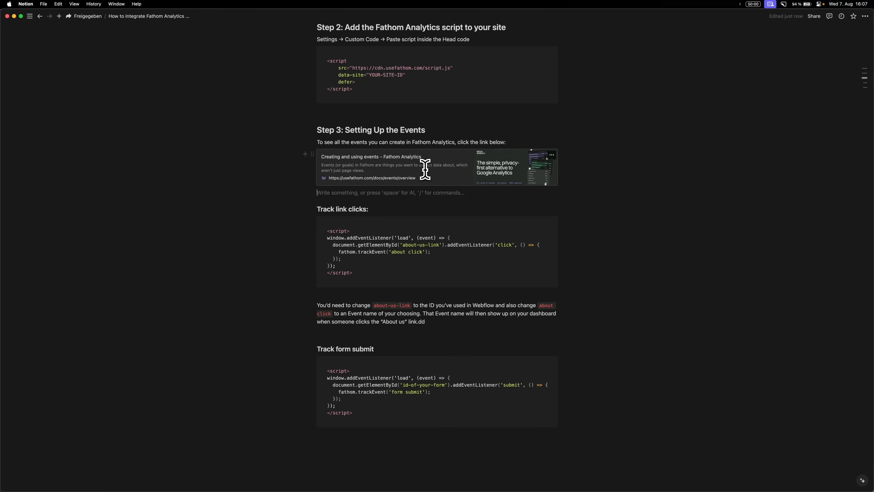
{"action": "key", "text": "super+shift+Down"}
{"action": "key", "text": "super+shift+Down"}
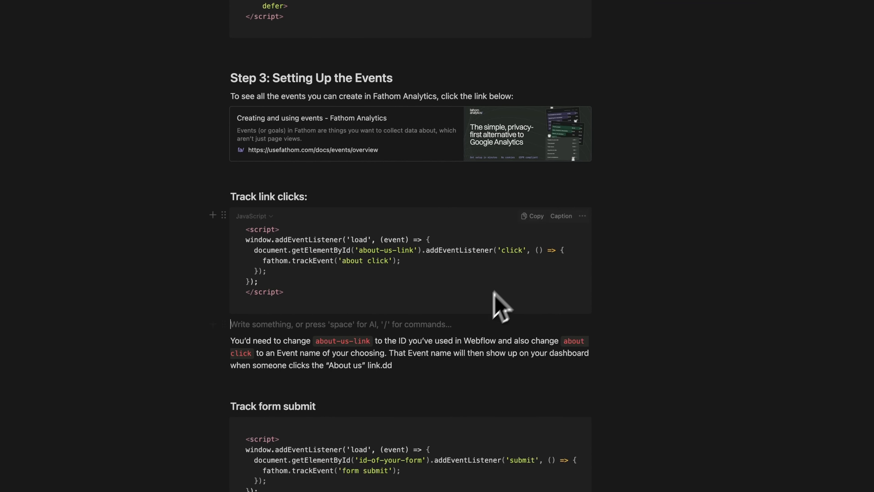
In the Webflow Designer, paste the link click tracking script into the Home page's custom code inside the head tag and save the page settings.
{"action": "key", "text": "super+Tab"}
{"action": "key", "text": "super+Tab"}
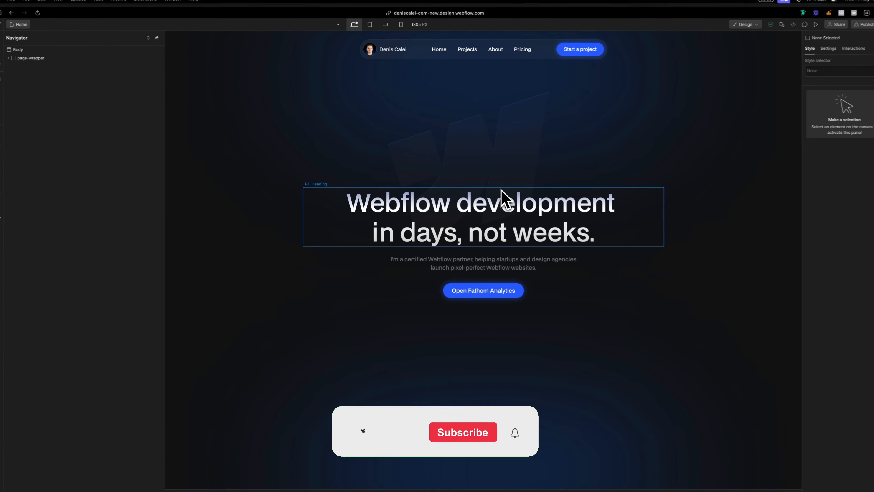
{"action": "left_click", "coordinate": [8, 55]}
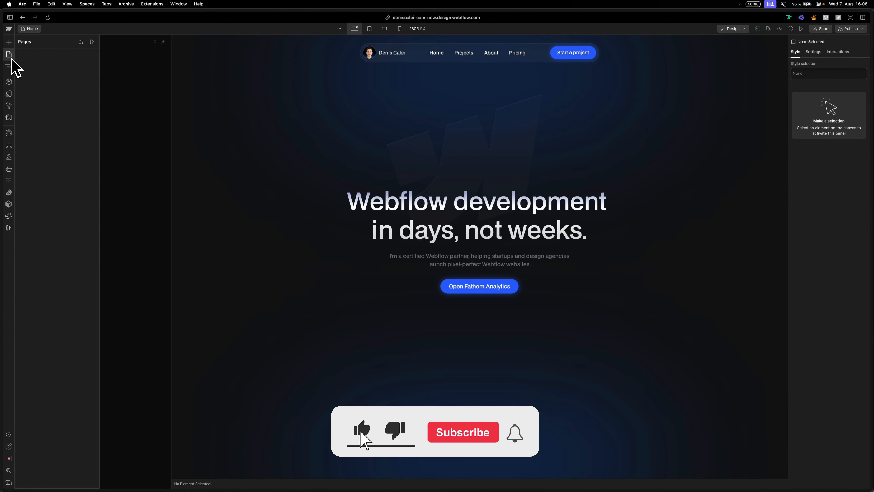
{"action": "left_click", "coordinate": [91, 79]}
{"action": "scroll", "coordinate": [193, 241], "scroll_direction": "down", "scroll_amount": 15}
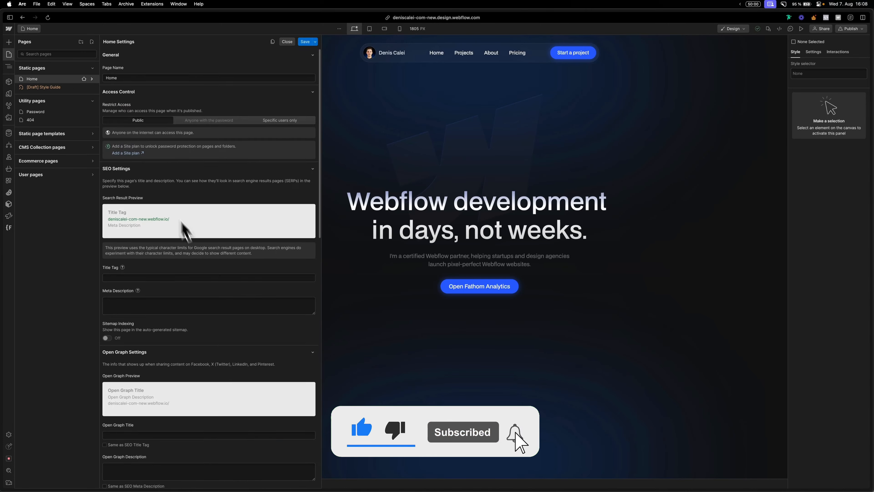
{"action": "left_click", "coordinate": [209, 263]}
{"action": "key", "text": "super+v"}
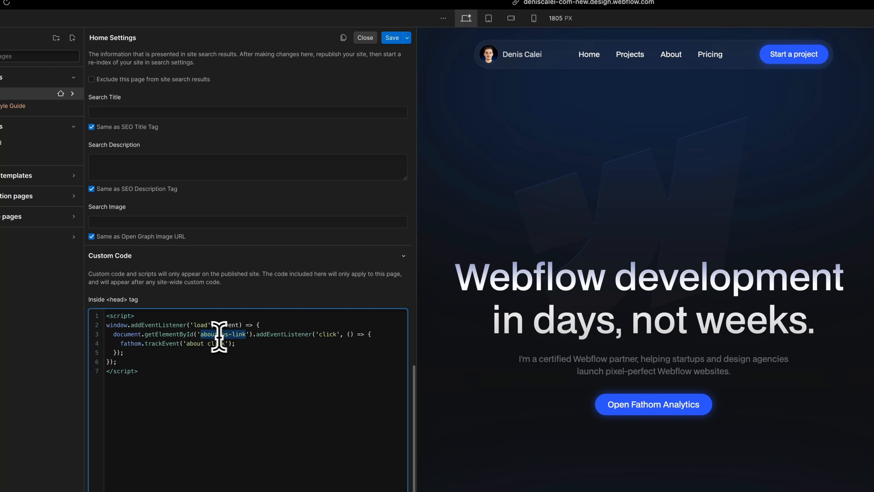
{"action": "left_click", "coordinate": [392, 38]}
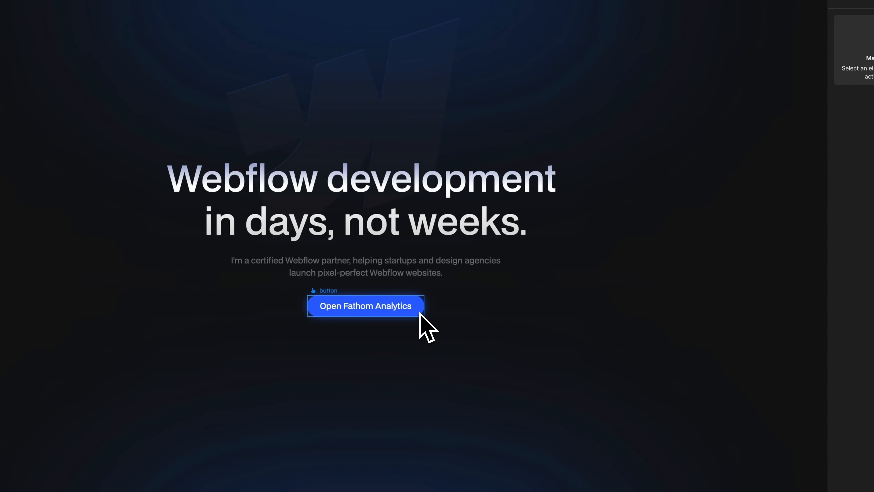
Copy the ID header-button from the Open Fathom Analytics button's settings and substitute it for about-us-link in the Home page's head script.
{"action": "left_click", "coordinate": [419, 312]}
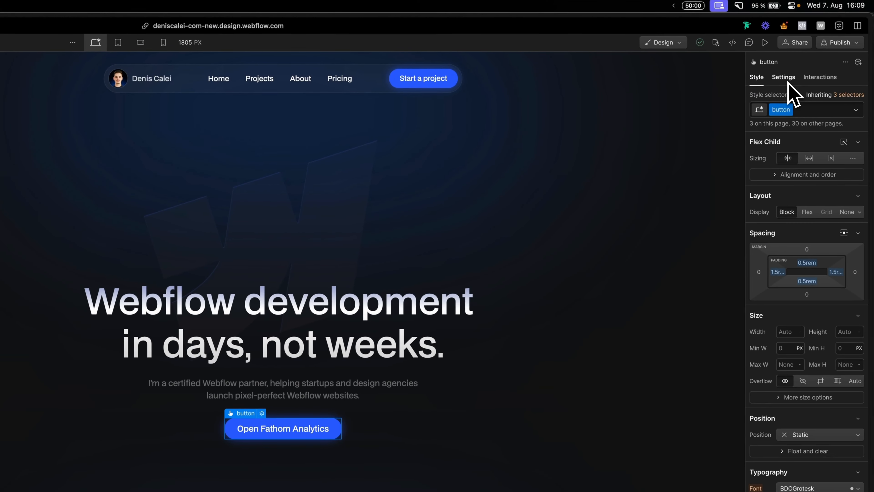
{"action": "left_click", "coordinate": [783, 78]}
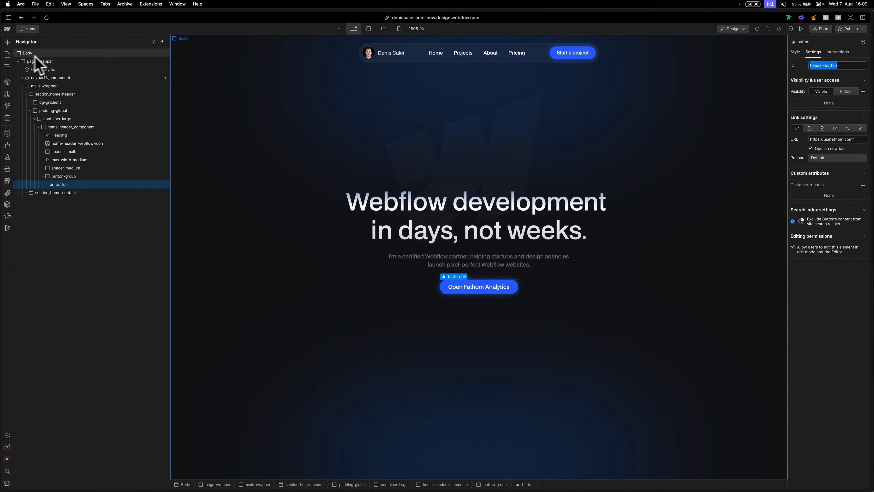
{"action": "left_click", "coordinate": [12, 39]}
{"action": "left_click", "coordinate": [139, 80]}
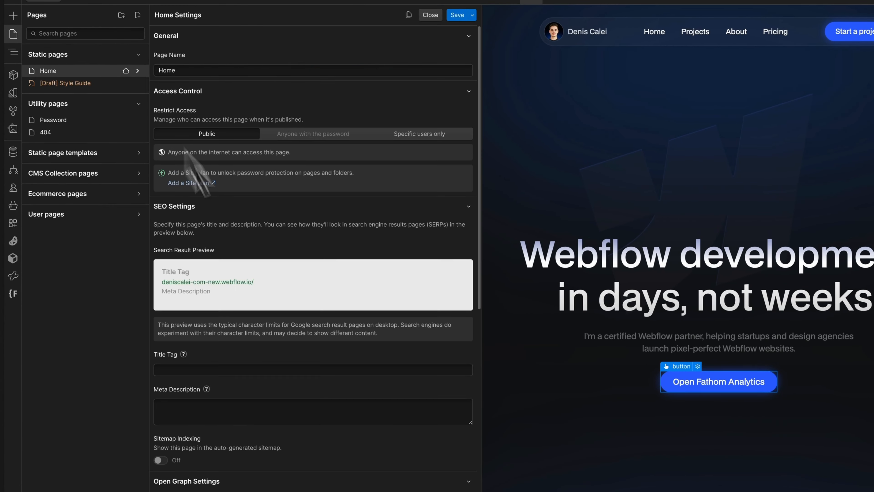
{"action": "scroll", "coordinate": [303, 344], "scroll_direction": "down", "scroll_amount": 15}
{"action": "scroll", "coordinate": [321, 358], "scroll_direction": "down", "scroll_amount": 3}
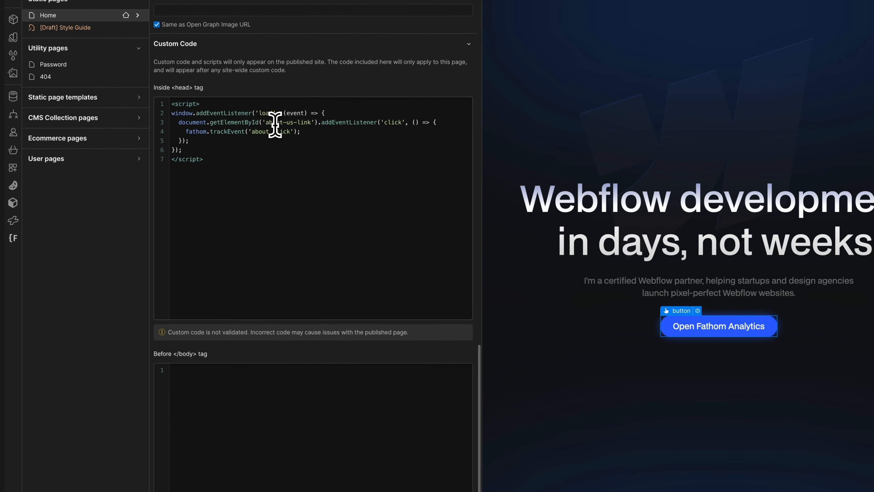
{"action": "left_click_drag", "start_coordinate": [266, 122], "coordinate": [293, 123]}
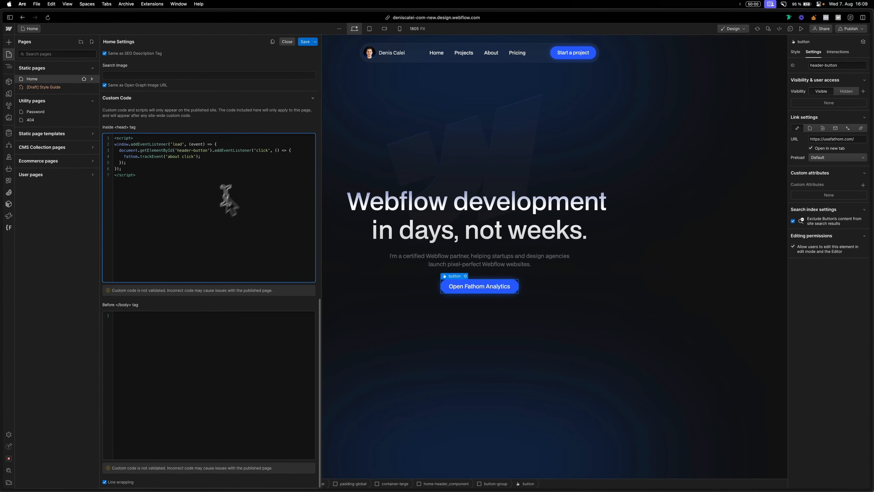
Change the event name in the script's fathom.trackEvent call to "header button click".
{"action": "double_click", "coordinate": [263, 150]}
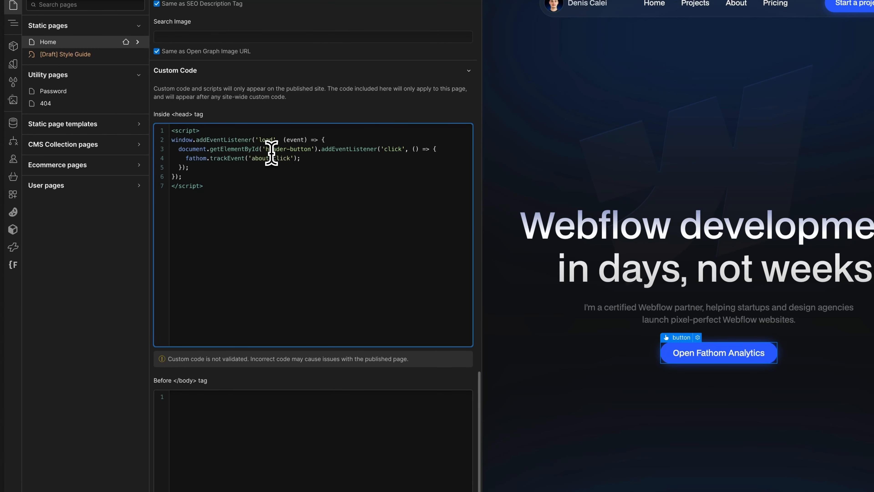
{"action": "left_click_drag", "start_coordinate": [266, 150], "coordinate": [303, 150]}
{"action": "type", "text": "click"}
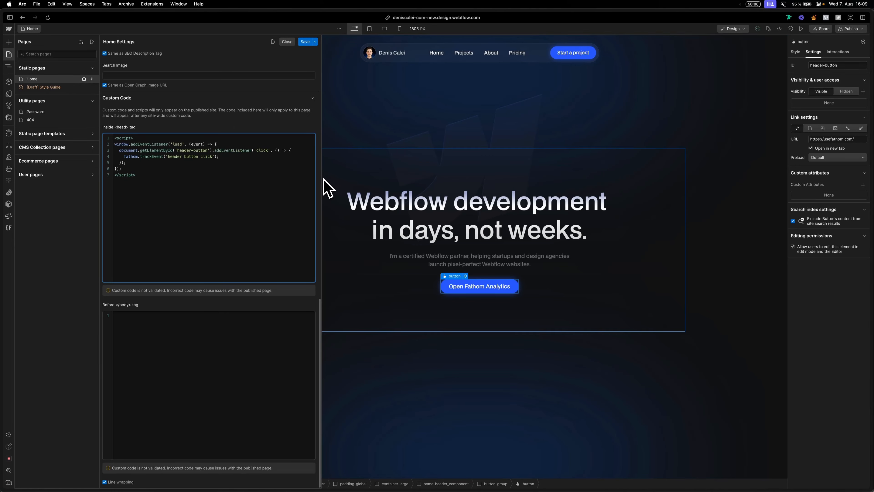
Save the Home page settings and publish the site to the selected staging domain.
{"action": "left_click", "coordinate": [305, 42]}
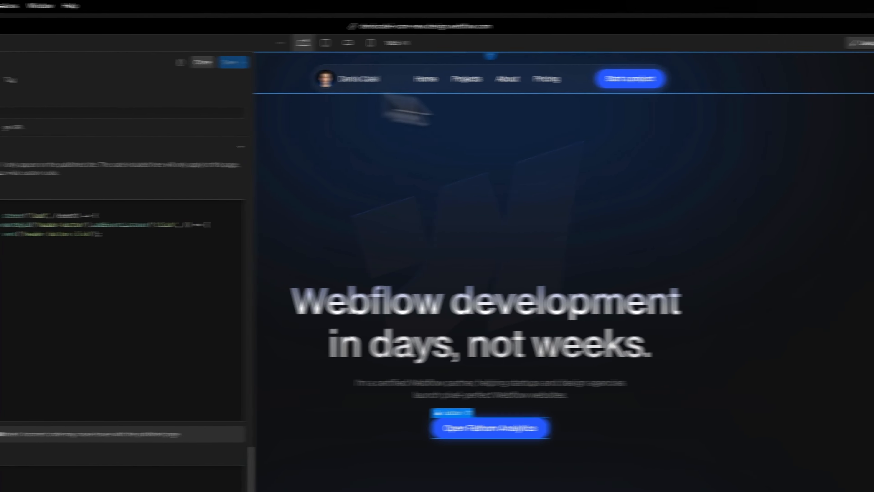
{"action": "left_click", "coordinate": [865, 42]}
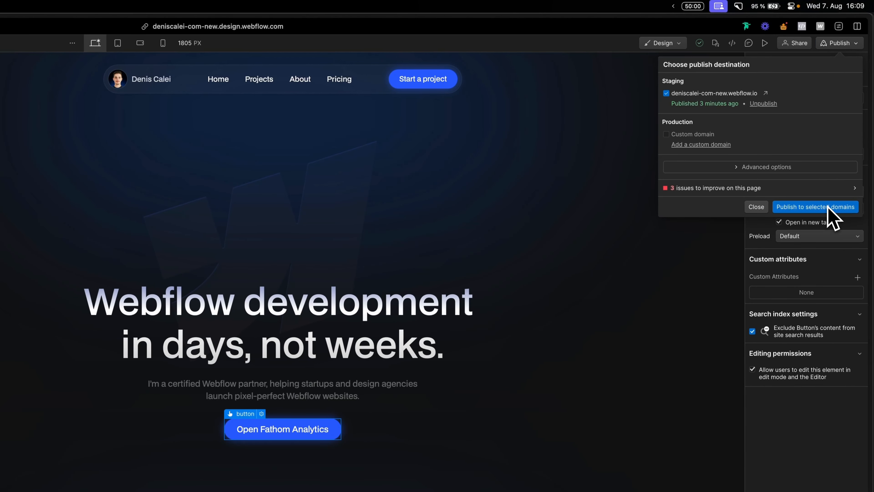
{"action": "left_click", "coordinate": [854, 214]}
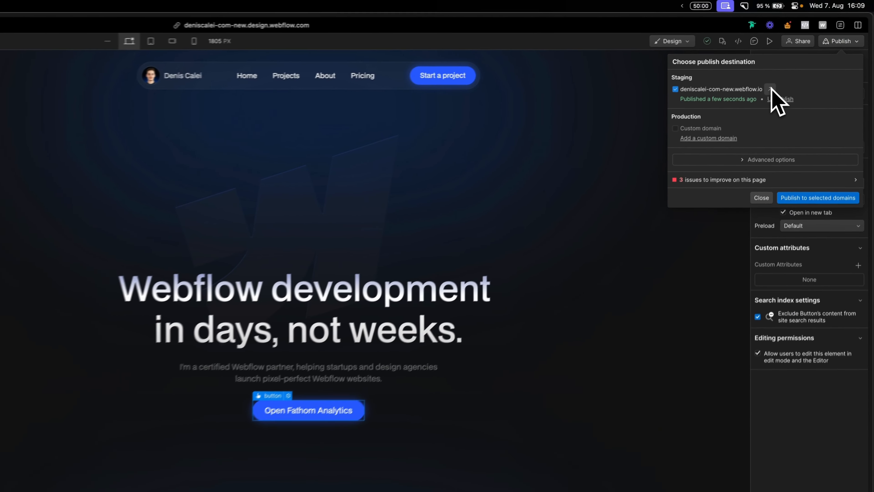
Open the published site, trigger its Open Fathom Analytics button, and check the events list in the reloaded Fathom dashboard.
{"action": "left_click", "coordinate": [801, 63]}
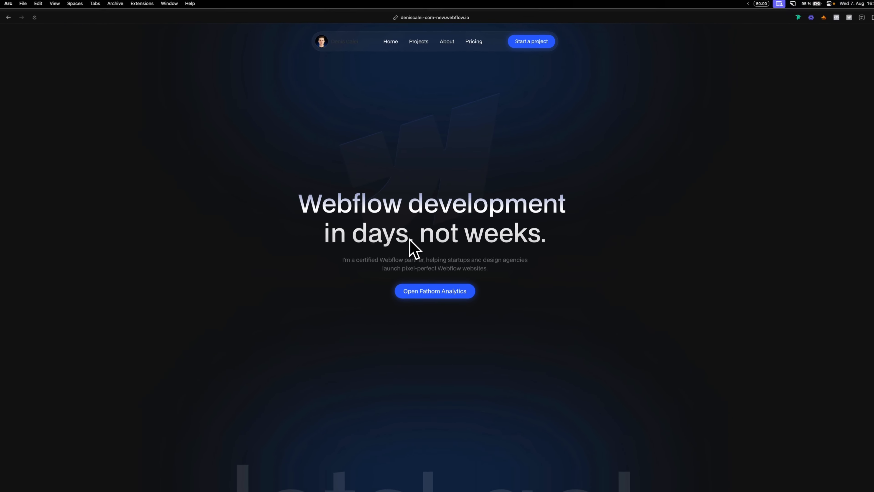
{"action": "left_click", "coordinate": [470, 289]}
{"action": "mouse_move", "coordinate": [4, 361]}
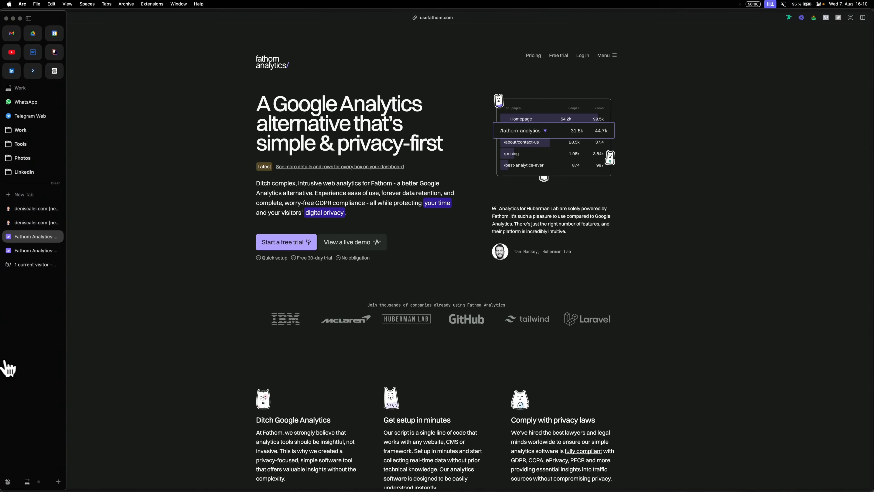
{"action": "left_click", "coordinate": [29, 265]}
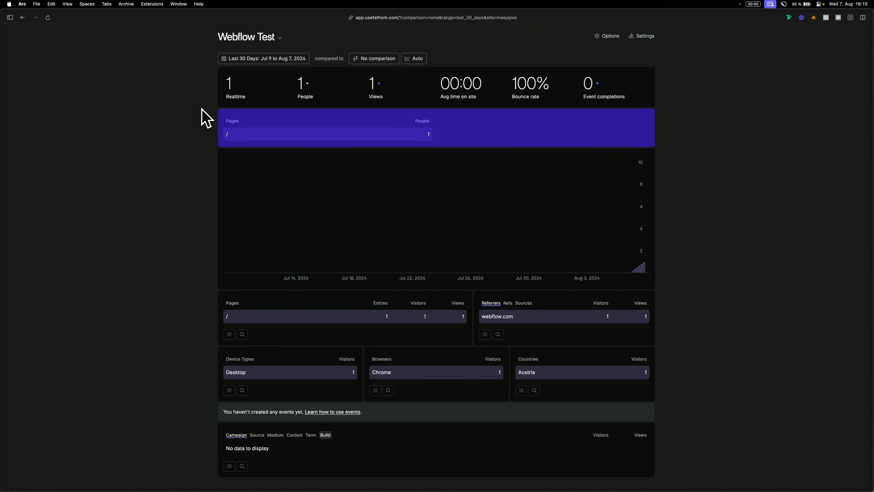
{"action": "left_click", "coordinate": [48, 17]}
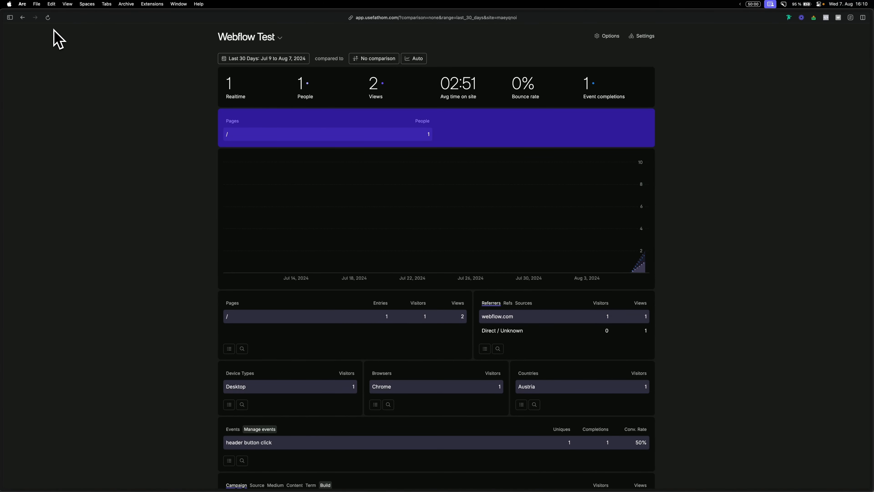
{"action": "scroll", "coordinate": [56, 37], "scroll_direction": "down", "scroll_amount": 3}
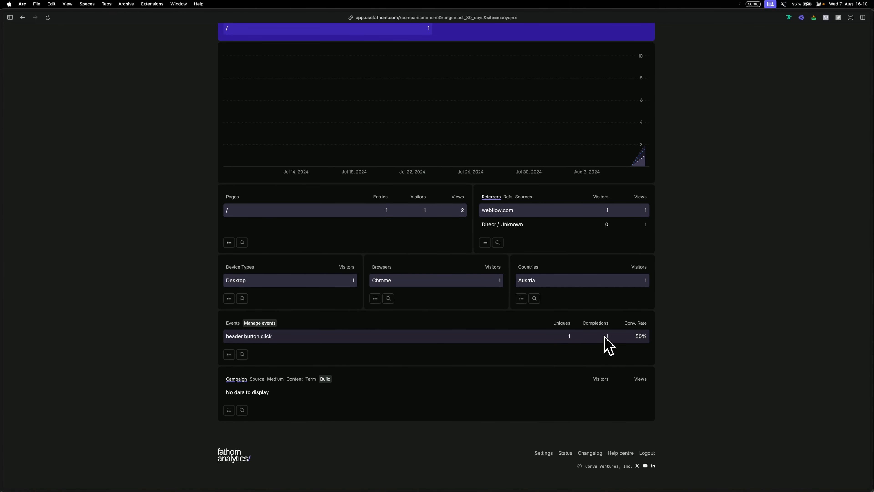
Trigger the Open Fathom Analytics button on the live site again and check the header button click completions in the refreshed dashboard.
{"action": "mouse_move", "coordinate": [15, 269]}
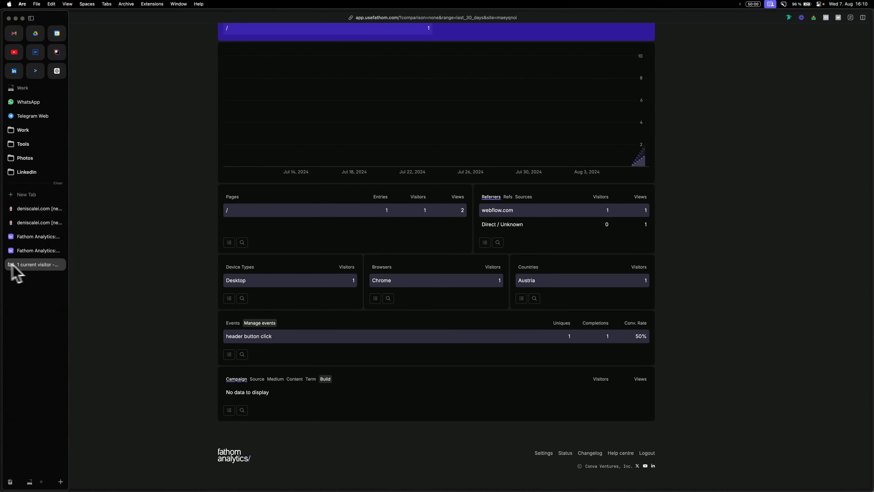
{"action": "left_click", "coordinate": [26, 220]}
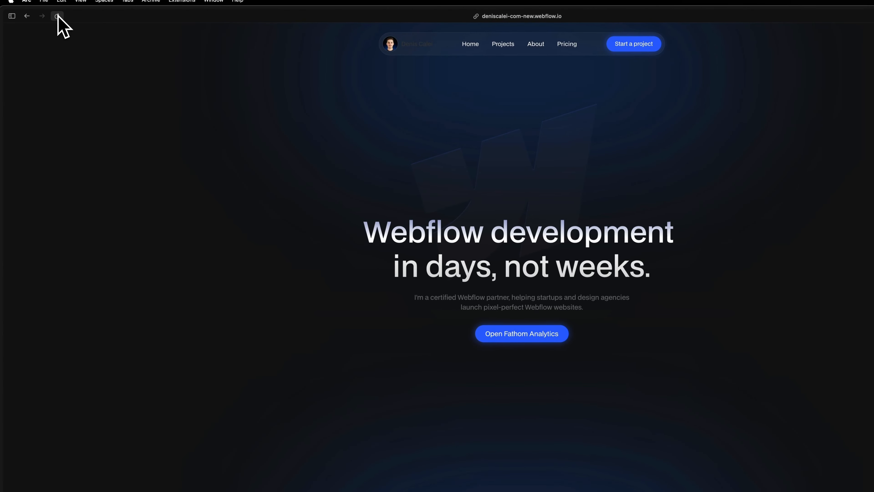
{"action": "left_click", "coordinate": [527, 333]}
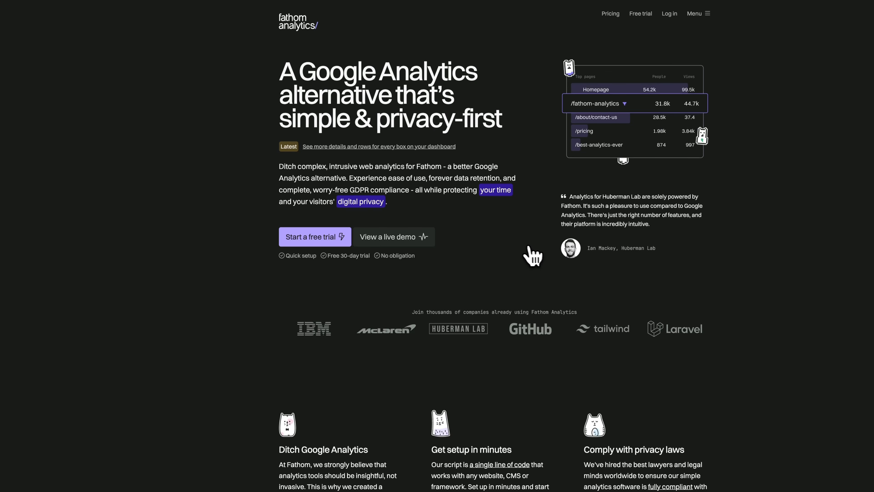
{"action": "mouse_move", "coordinate": [10, 260]}
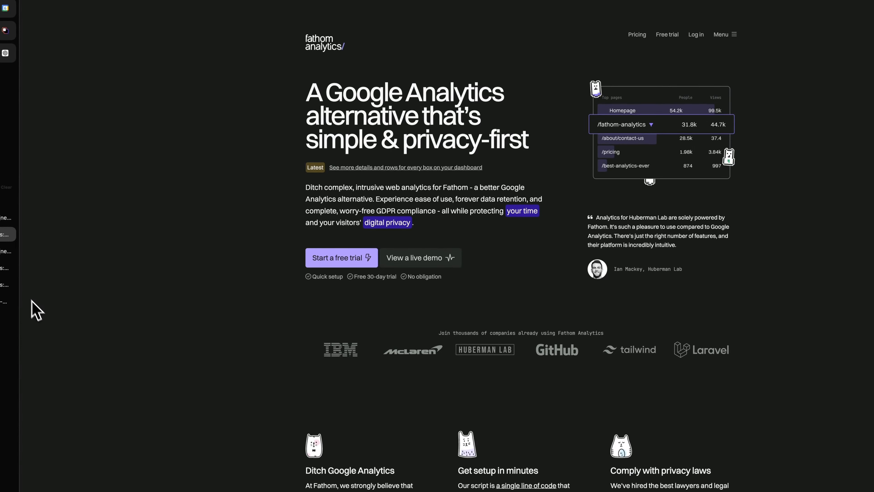
{"action": "left_click", "coordinate": [35, 305]}
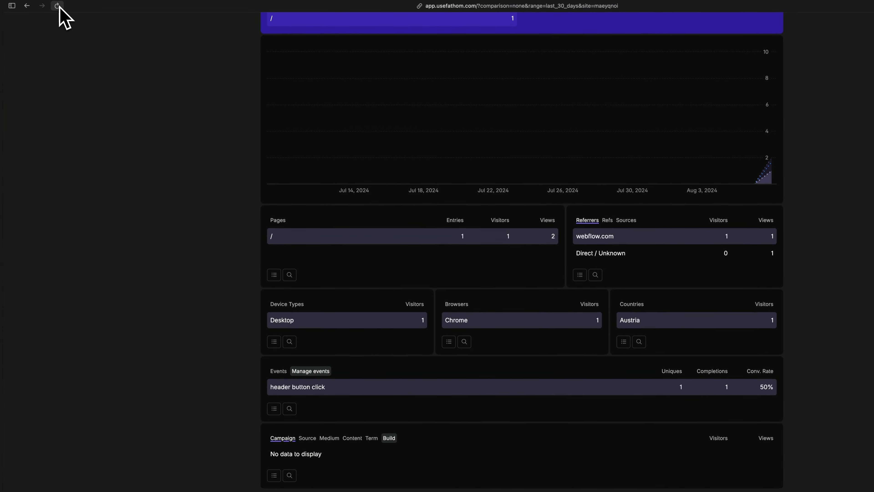
{"action": "left_click", "coordinate": [57, 6]}
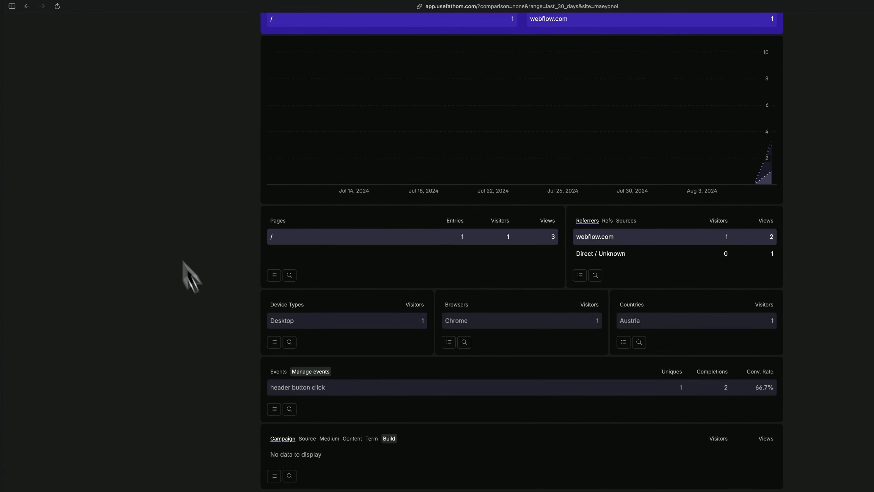
{"action": "scroll", "coordinate": [214, 330], "scroll_direction": "down", "scroll_amount": 2}
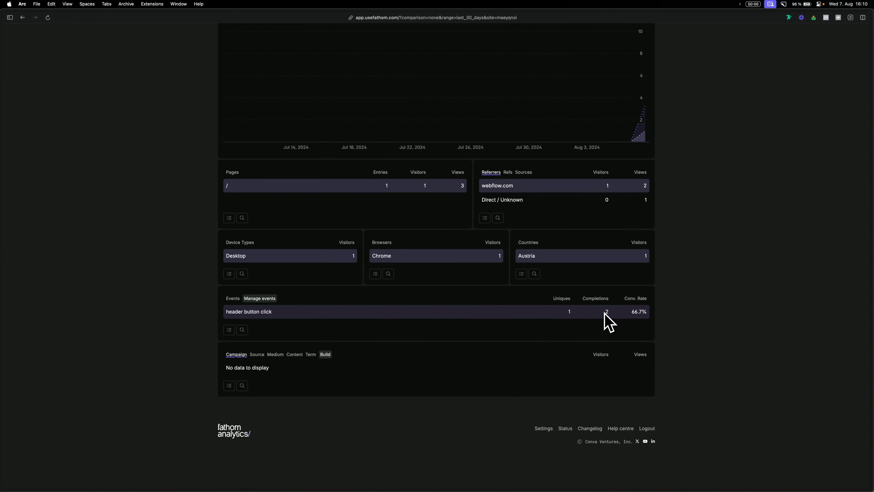
{"action": "scroll", "coordinate": [619, 362], "scroll_direction": "up", "scroll_amount": 4}
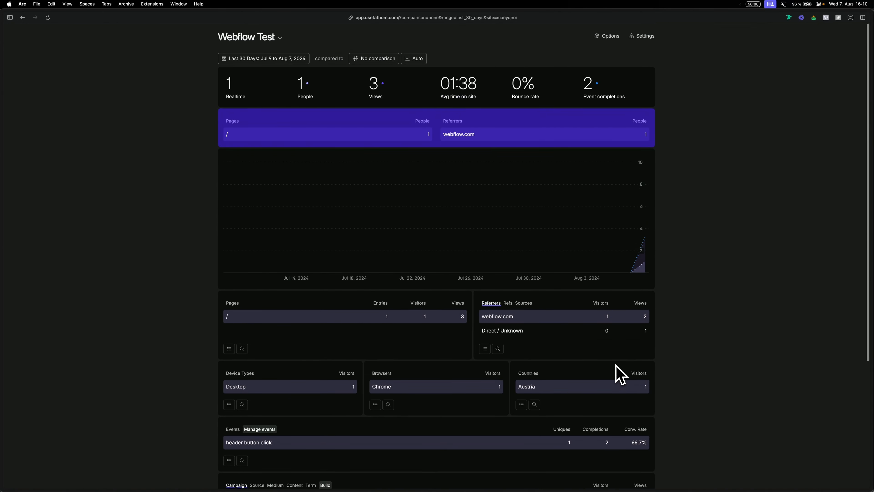
Switch to the integration guide in Notion and copy the Track form submit script.
{"action": "mouse_move", "coordinate": [497, 483]}
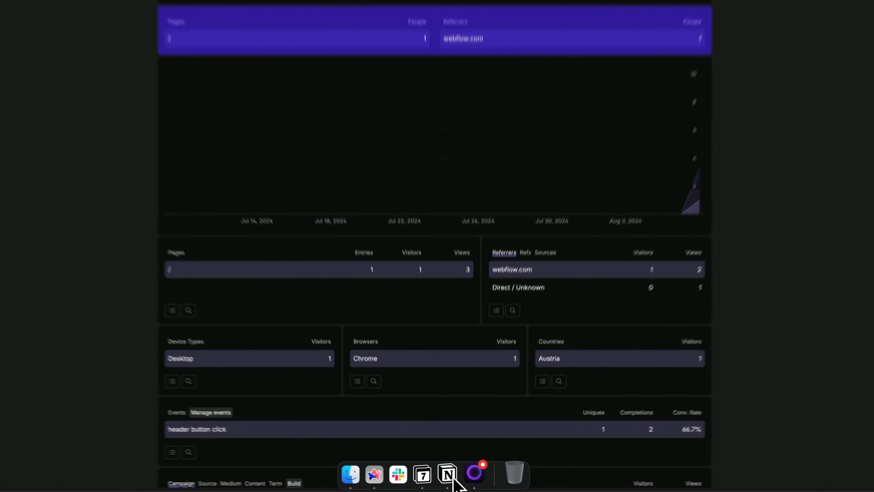
{"action": "left_click", "coordinate": [447, 479]}
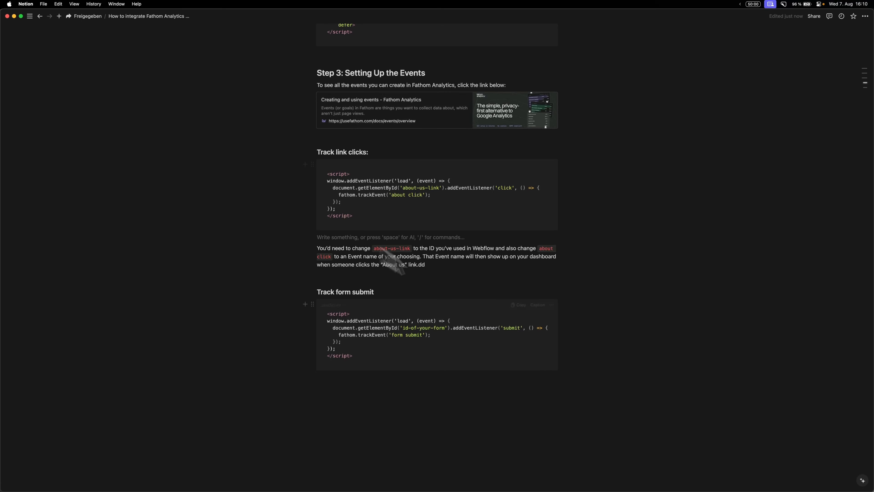
{"action": "left_click", "coordinate": [520, 305]}
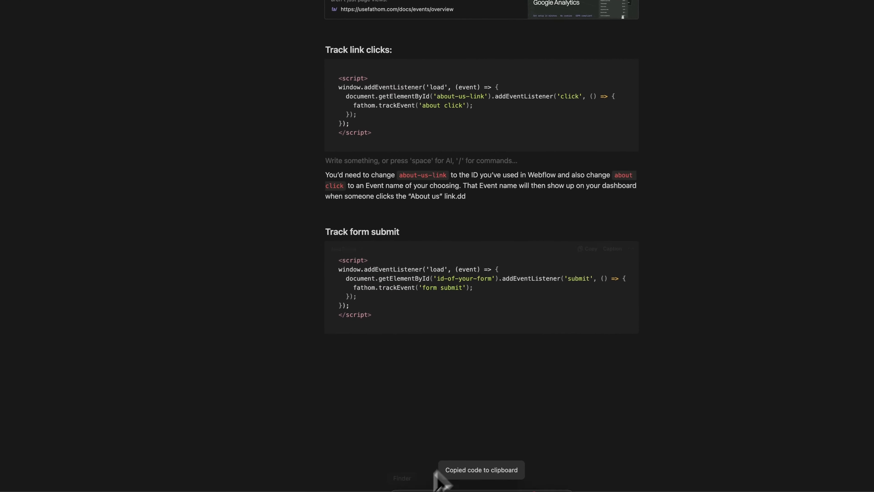
In the Webflow Designer, paste the form submit script below the link click script in the Home page's head code and save the settings.
{"action": "mouse_move", "coordinate": [388, 488]}
{"action": "left_click", "coordinate": [427, 471]}
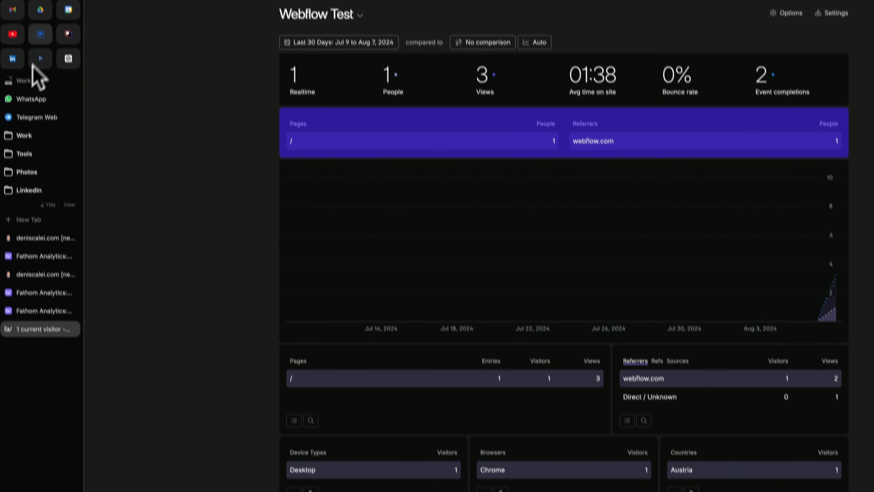
{"action": "left_click", "coordinate": [47, 73]}
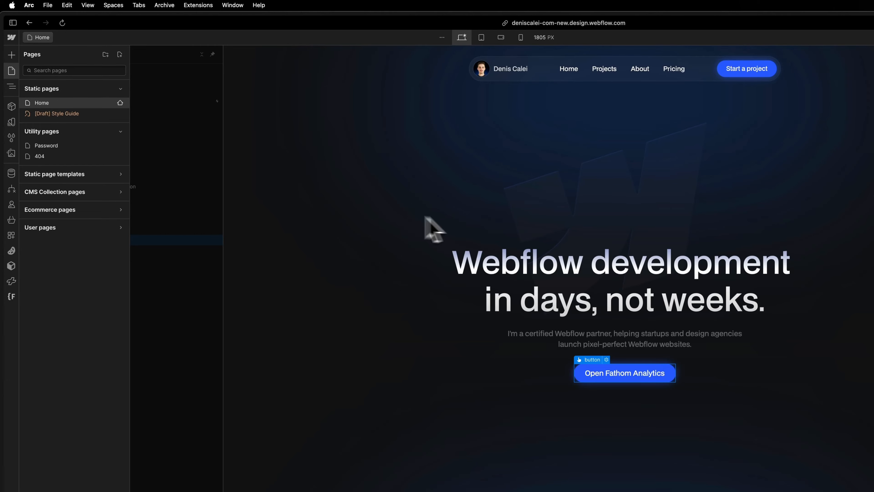
{"action": "scroll", "coordinate": [503, 317], "scroll_direction": "down", "scroll_amount": 8}
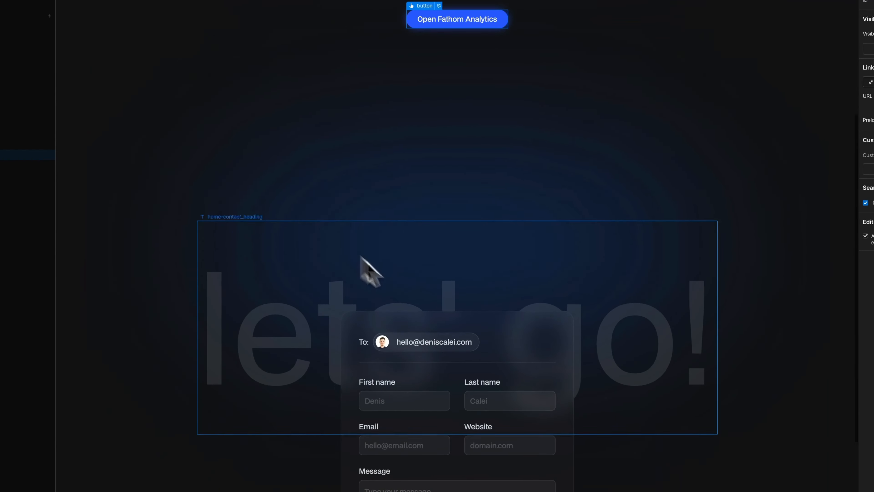
{"action": "scroll", "coordinate": [361, 257], "scroll_direction": "down", "scroll_amount": 5}
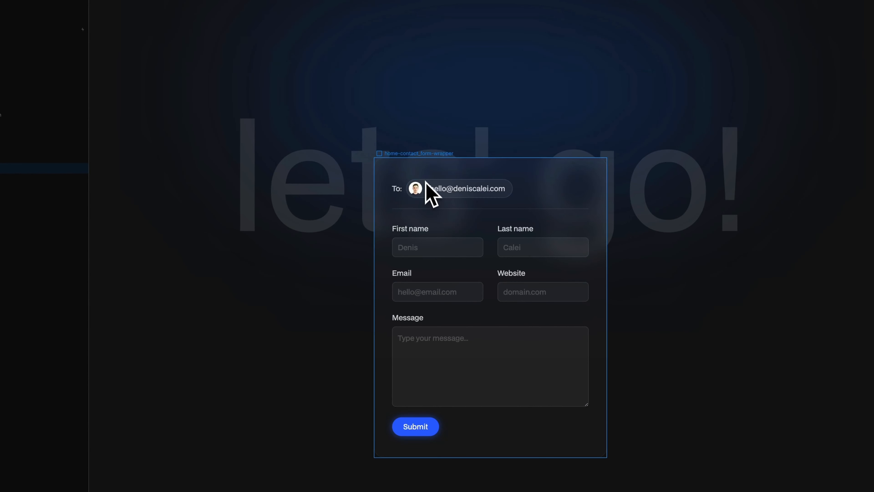
{"action": "left_click", "coordinate": [11, 48]}
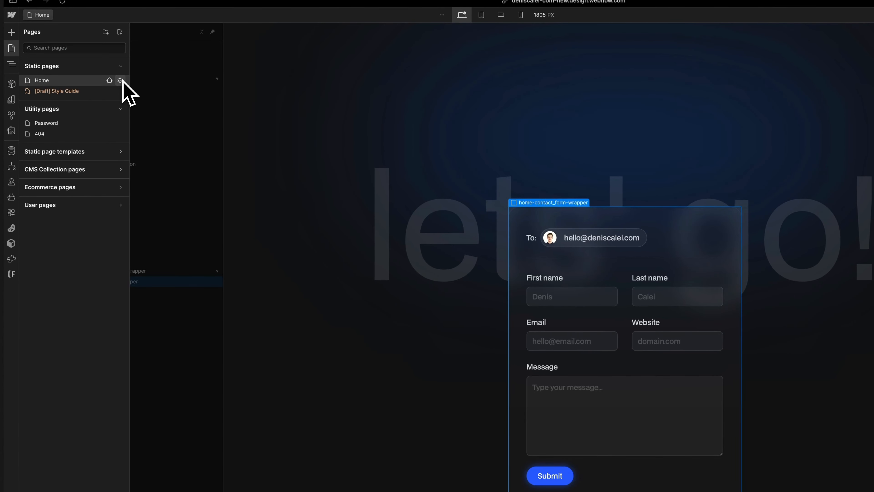
{"action": "left_click", "coordinate": [120, 80]}
{"action": "scroll", "coordinate": [222, 306], "scroll_direction": "down", "scroll_amount": 15}
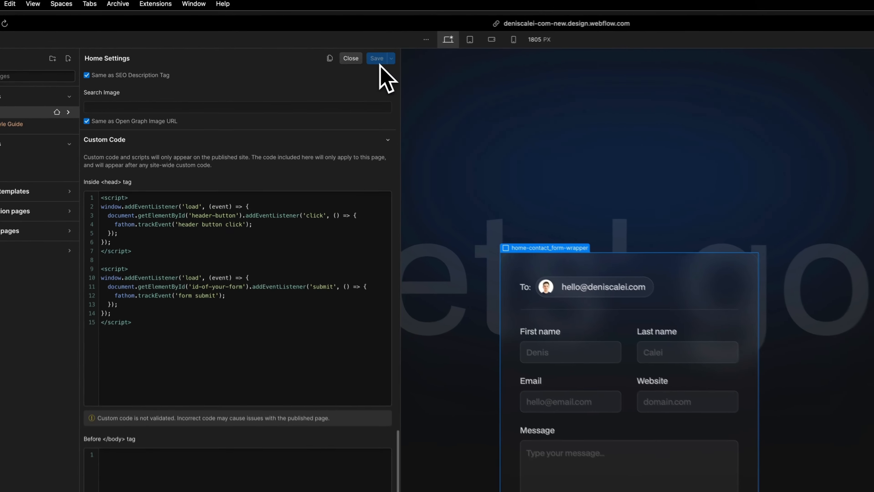
{"action": "left_click", "coordinate": [305, 42]}
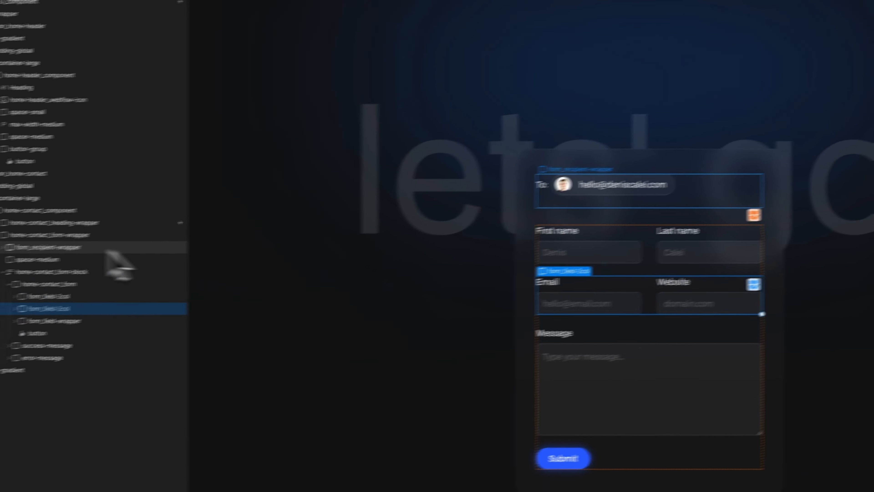
Give the contact form block the ID form, substitute it for id-of-your-form in the Home page's head script, and save the page settings.
{"action": "left_click", "coordinate": [118, 275]}
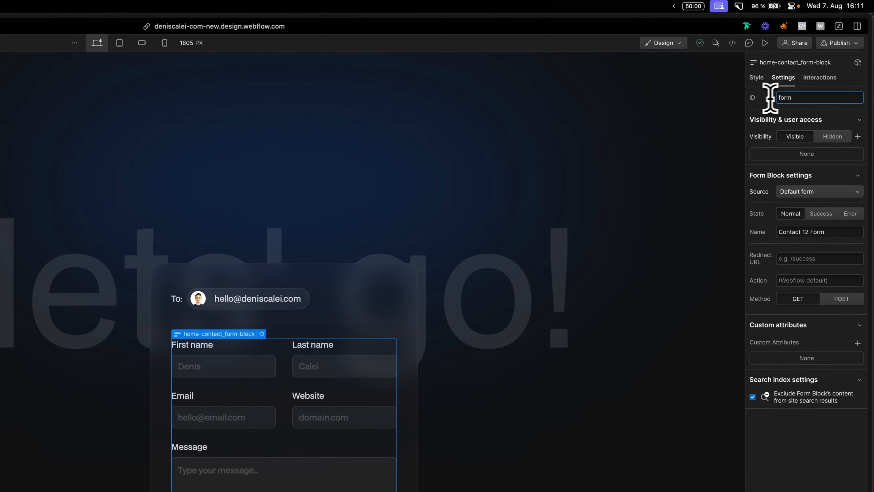
{"action": "double_click", "coordinate": [808, 65]}
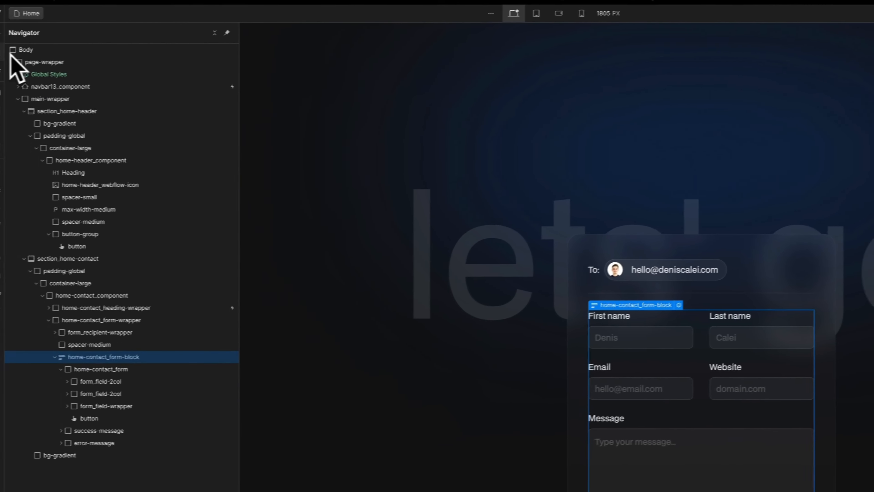
{"action": "left_click", "coordinate": [10, 51]}
{"action": "left_click", "coordinate": [138, 86]}
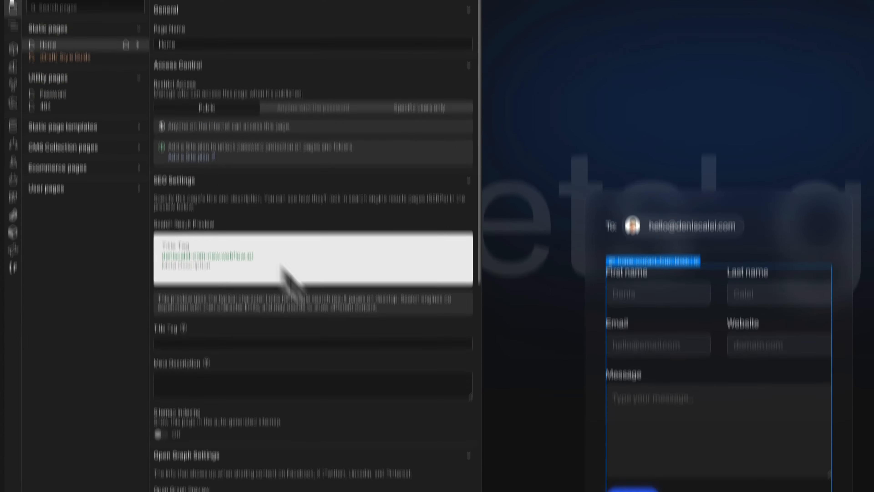
{"action": "scroll", "coordinate": [293, 327], "scroll_direction": "down", "scroll_amount": 15}
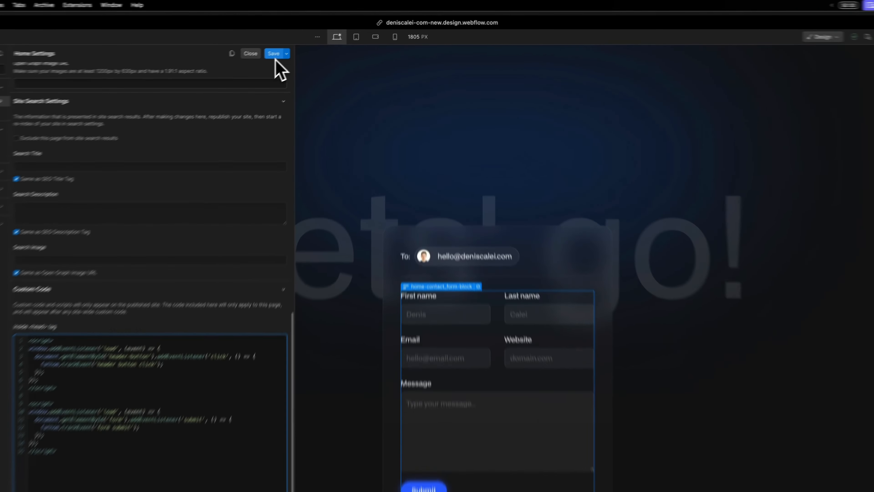
{"action": "left_click", "coordinate": [305, 41]}
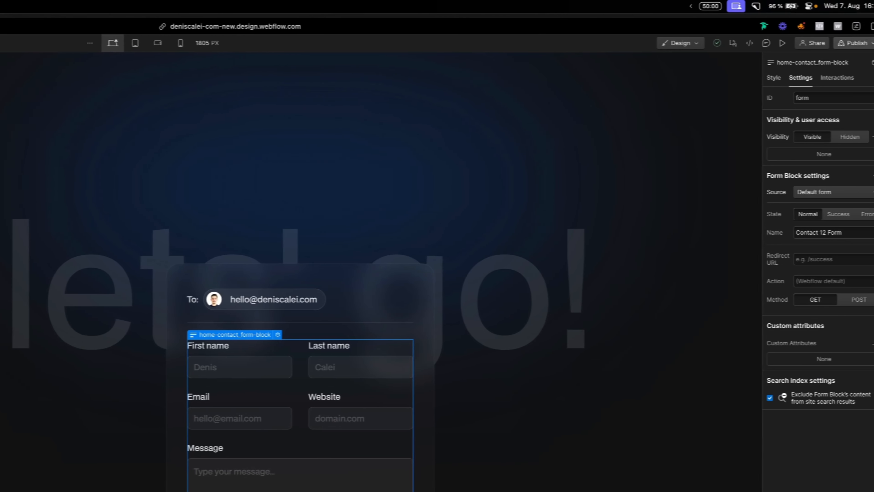
Publish the site to the staging domain again and open the published page.
{"action": "left_click", "coordinate": [840, 43]}
{"action": "left_click", "coordinate": [833, 203]}
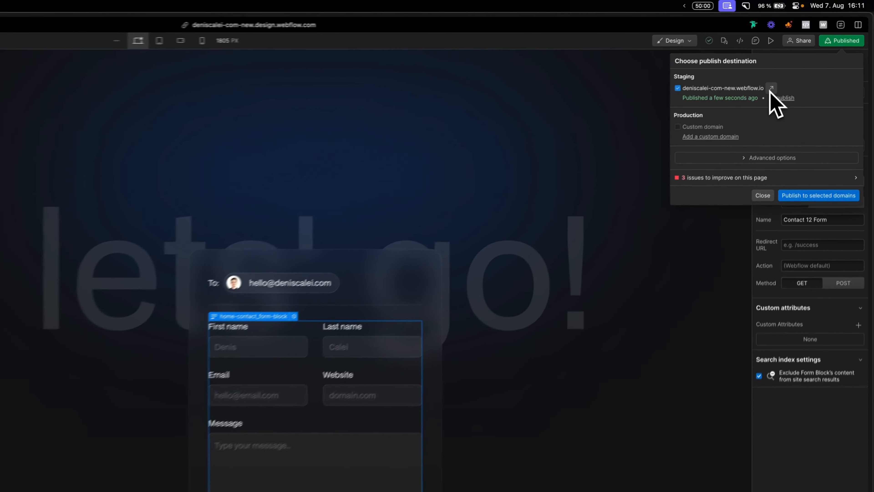
{"action": "left_click", "coordinate": [794, 62]}
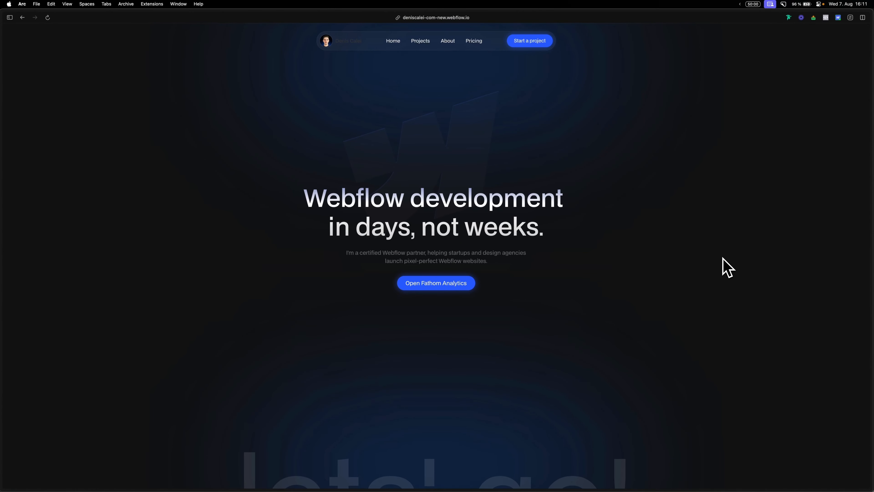
Fill in the contact form on the published page and submit it.
{"action": "scroll", "coordinate": [622, 276], "scroll_direction": "down", "scroll_amount": 10}
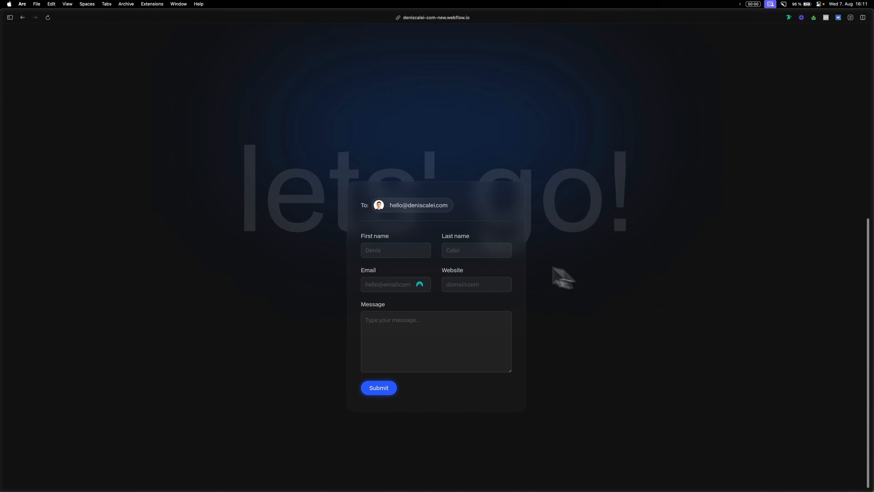
{"action": "left_click", "coordinate": [375, 249]}
{"action": "type", "text": "D"}
{"action": "key", "text": "Caps_Lock"}
{"action": "key", "text": "Down"}
{"action": "key", "text": "Return"}
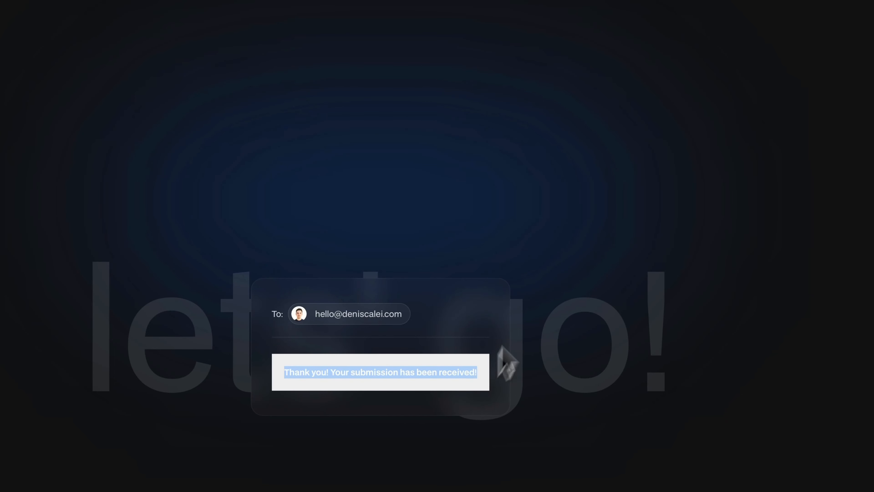
Reload the Fathom dashboard and check its events list for the form submit event.
{"action": "left_click", "coordinate": [30, 380]}
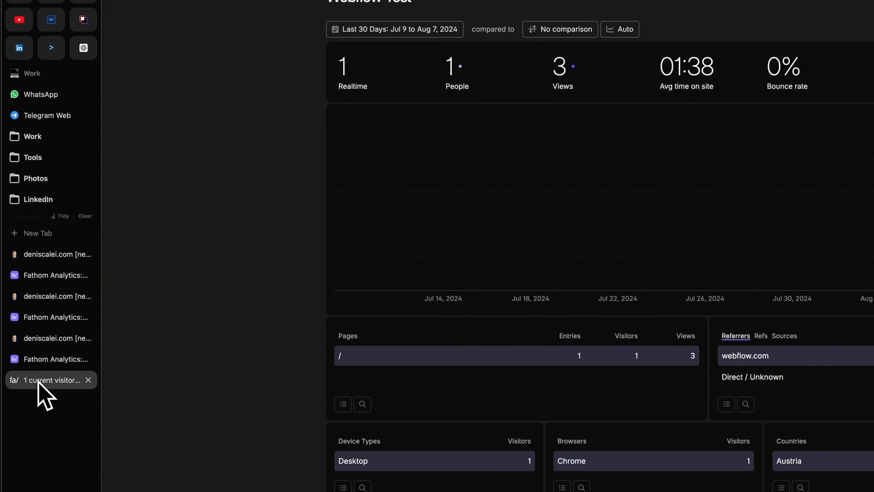
{"action": "mouse_move", "coordinate": [102, 35]}
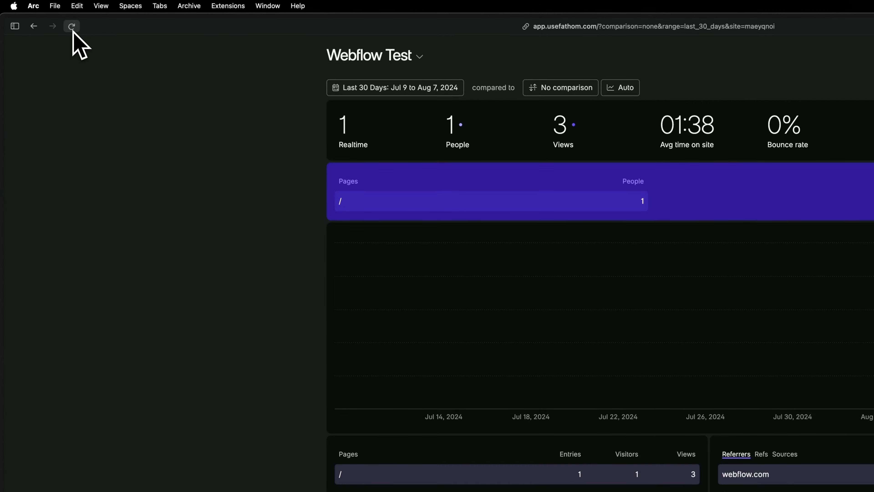
{"action": "left_click", "coordinate": [72, 26]}
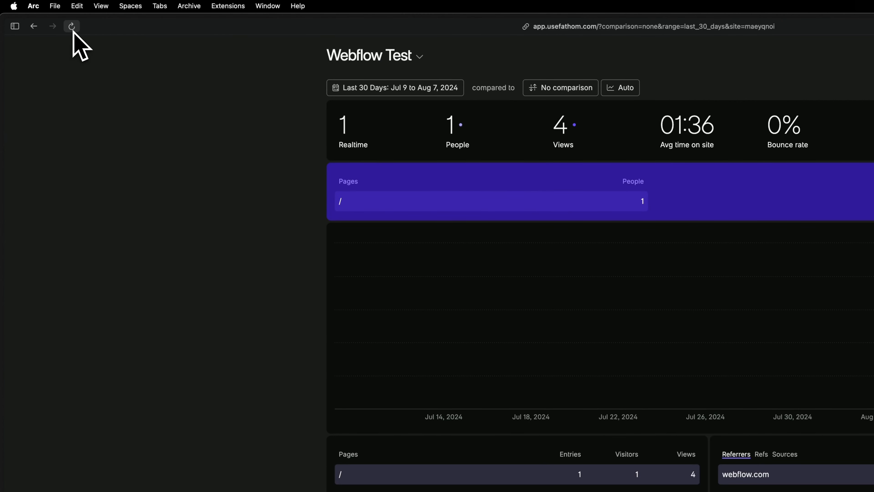
{"action": "scroll", "coordinate": [131, 202], "scroll_direction": "down", "scroll_amount": 10}
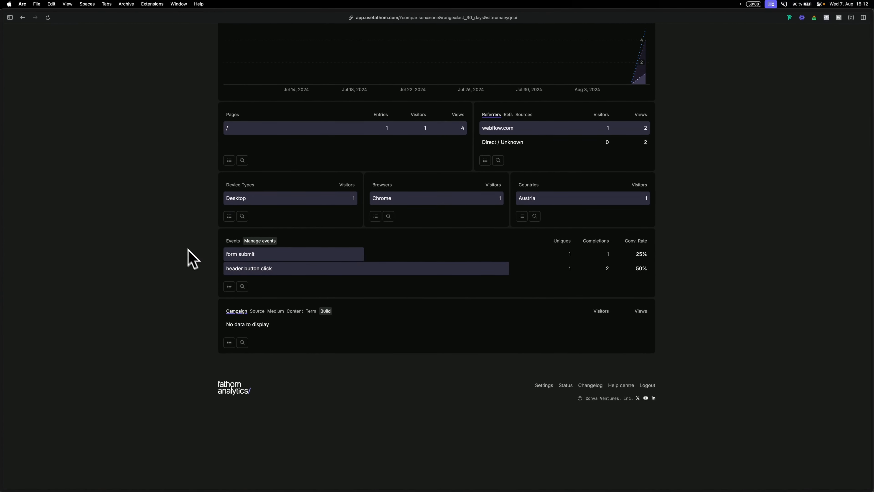